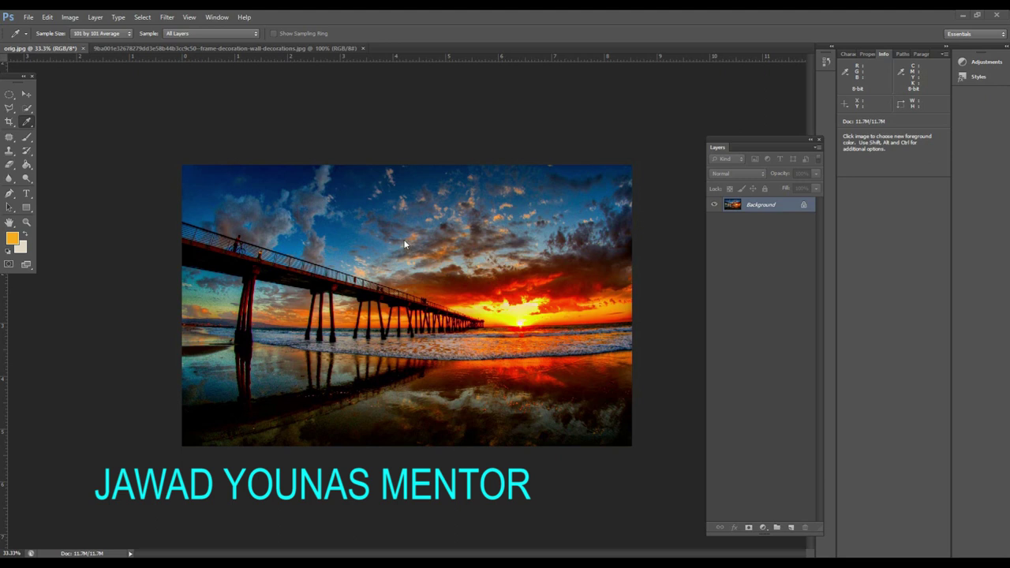
# Reveal the Eyedropper tool group (Eyedropper, Color Sampler, Ruler, Note), then select the Move tool
pyautogui.rightClick(29, 123)
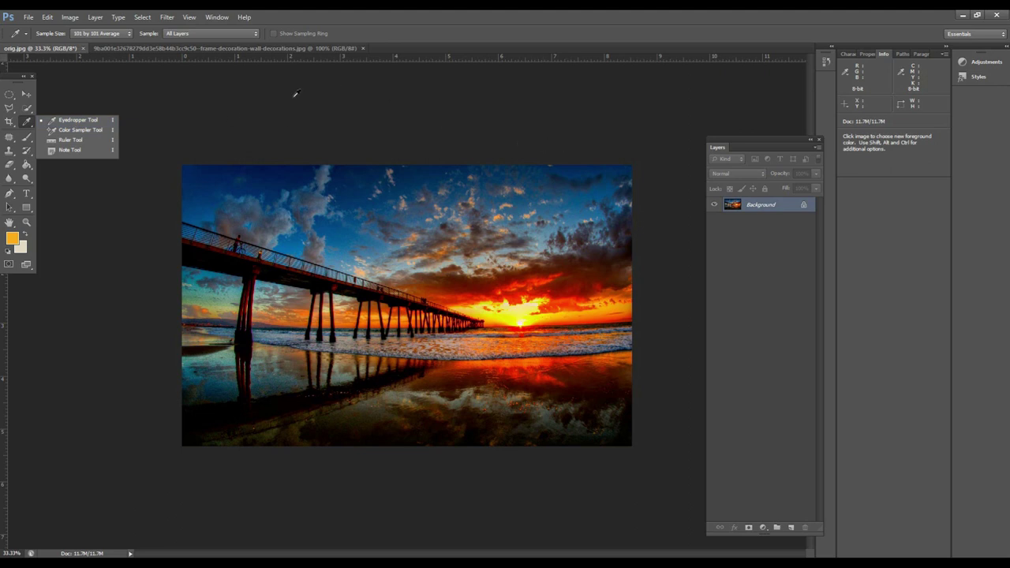
pyautogui.click(26, 94)
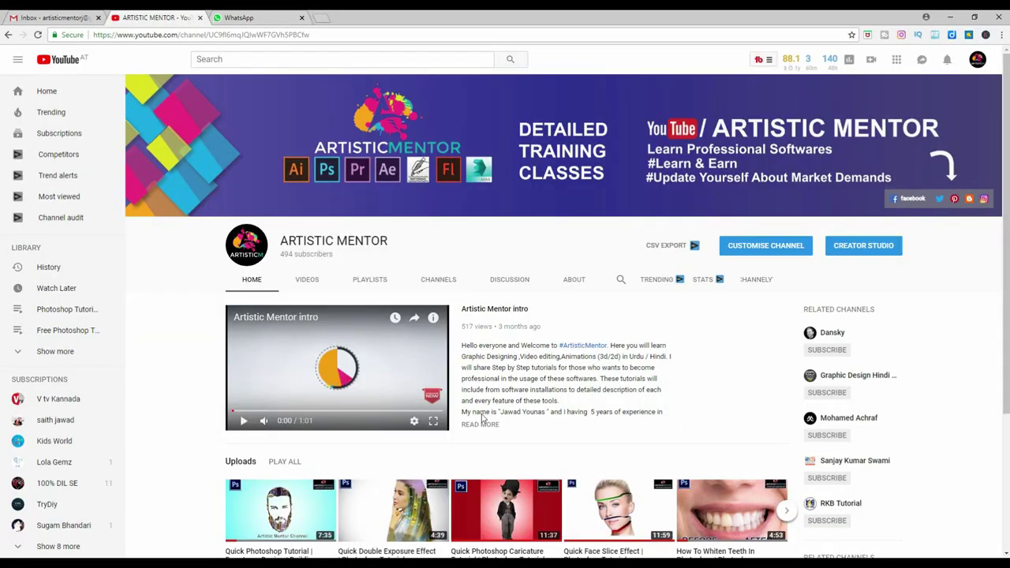
pyautogui.scroll(-1, 483, 419)
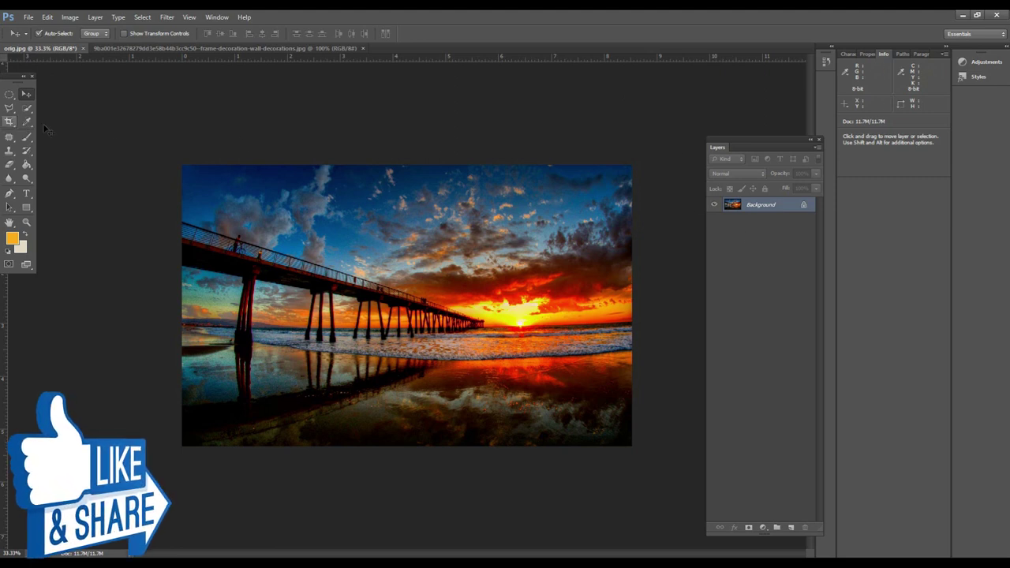
# Select the Eyedropper tool with I, then hold Ctrl+Space to zoom temporarily
pyautogui.press('i')
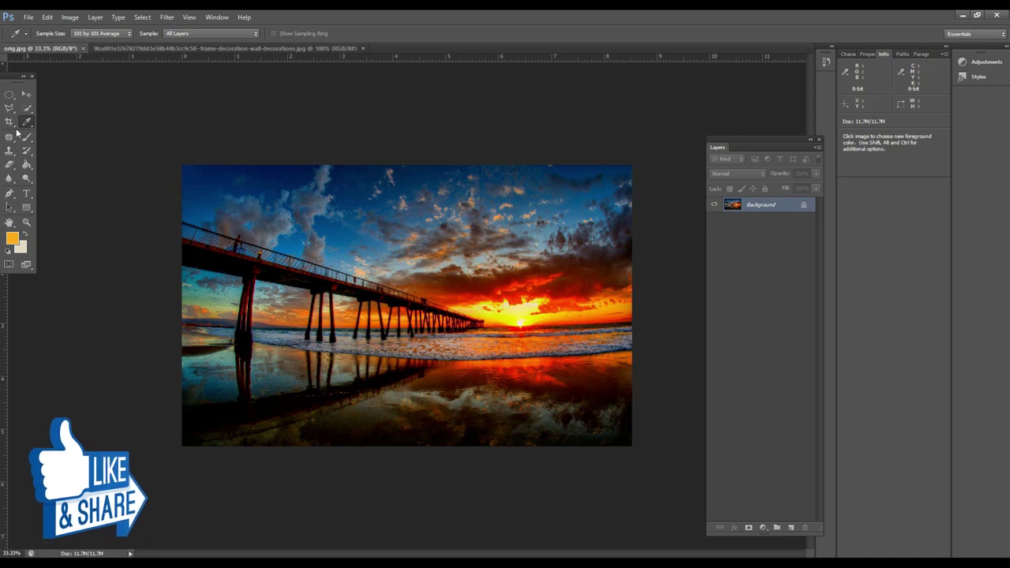
pyautogui.hotkey('ctrl', 'space')
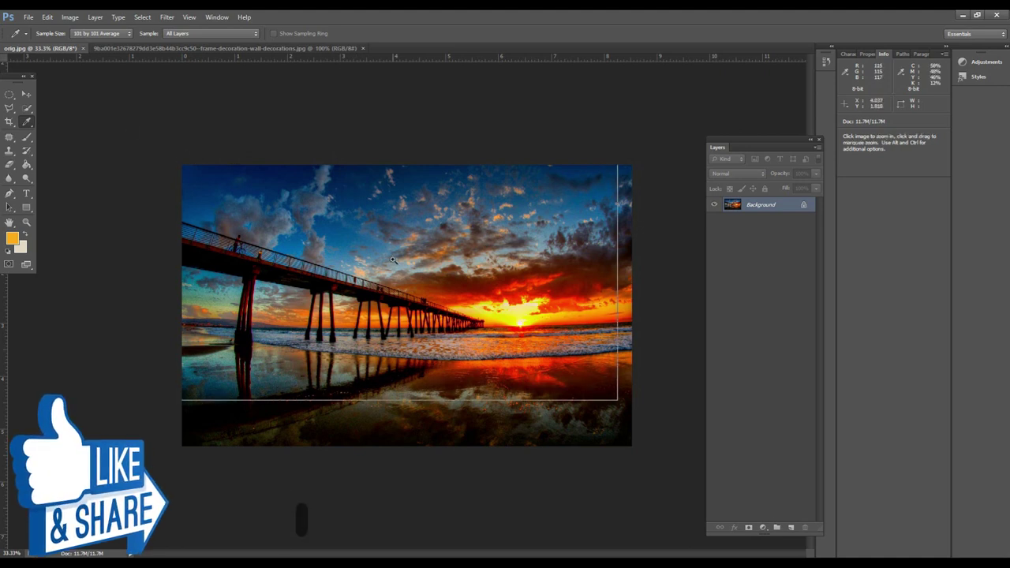
# At 50% zoom, sample sky blue as background and sunset orange as foreground, then add empty Layer 1
pyautogui.click(392, 260)
pyautogui.click(324, 204)
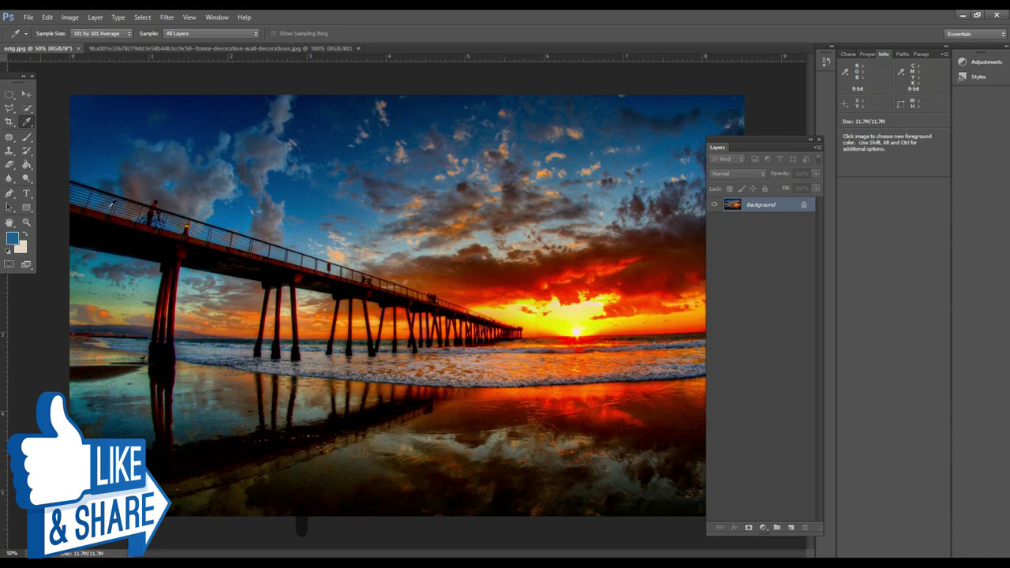
pyautogui.press('alt')
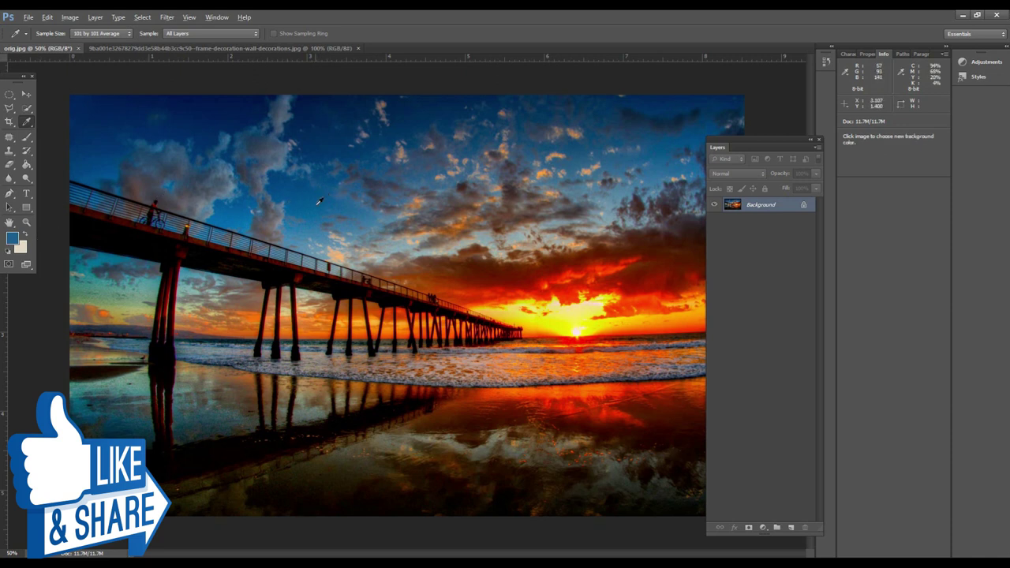
pyautogui.keyDown('alt'); pyautogui.click(319, 202); pyautogui.keyUp('alt')
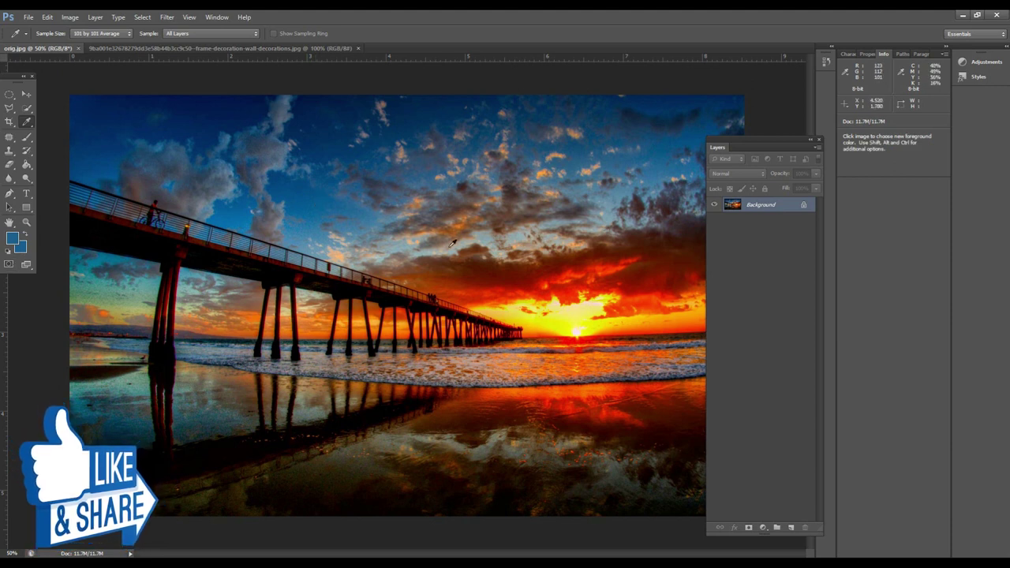
pyautogui.click(563, 311)
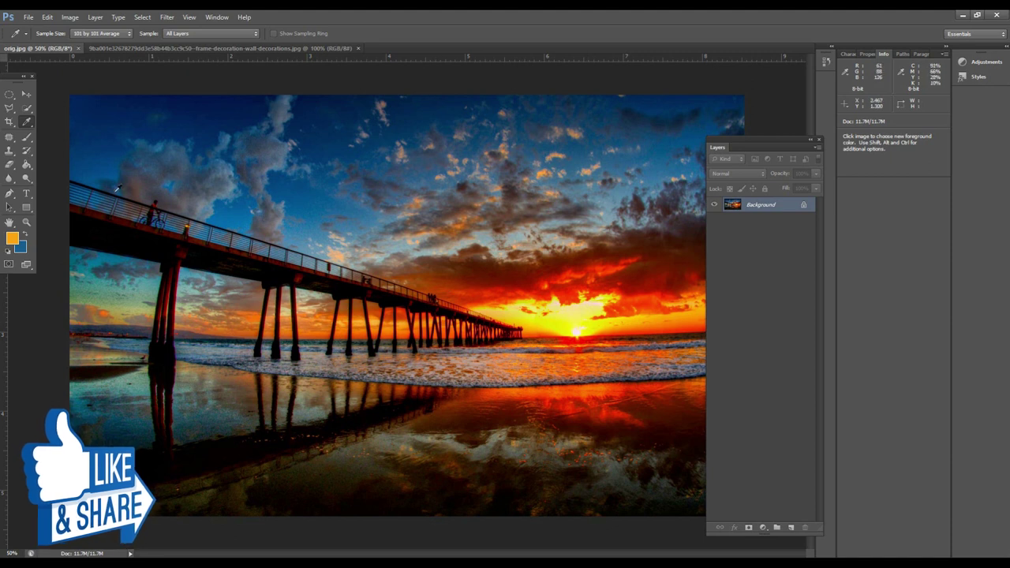
pyautogui.click(790, 525)
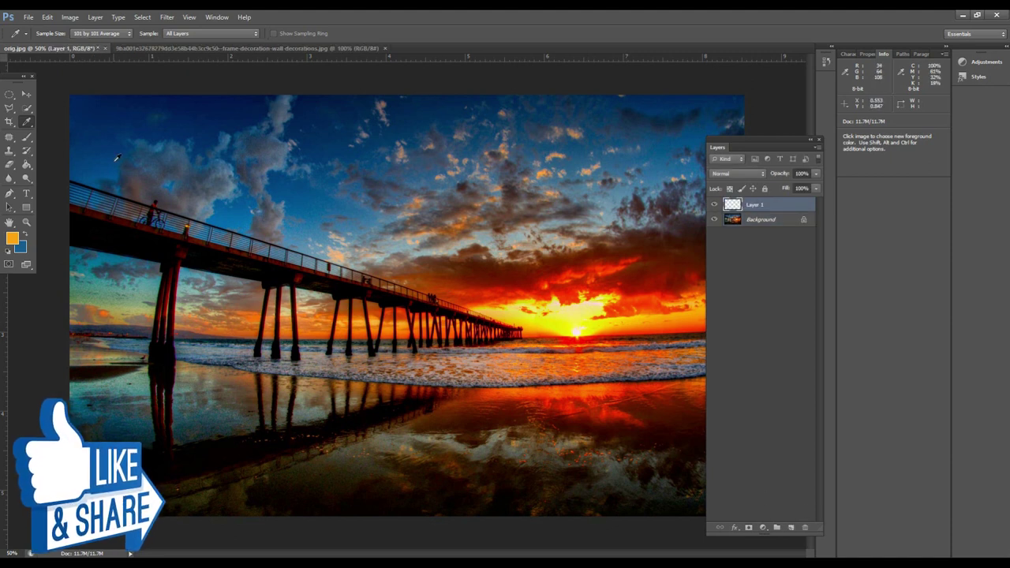
# Brush orange strokes over the sky on Layer 1, then step backward with Ctrl+Alt+Z until they're gone
pyautogui.click(27, 137)
pyautogui.moveTo(248, 163)
pyautogui.mouseDown()
pyautogui.moveTo(321, 169)
pyautogui.moveTo(187, 259)
pyautogui.moveTo(355, 248)
pyautogui.moveTo(303, 313)
pyautogui.moveTo(244, 292)
pyautogui.moveTo(372, 266)
pyautogui.mouseUp()
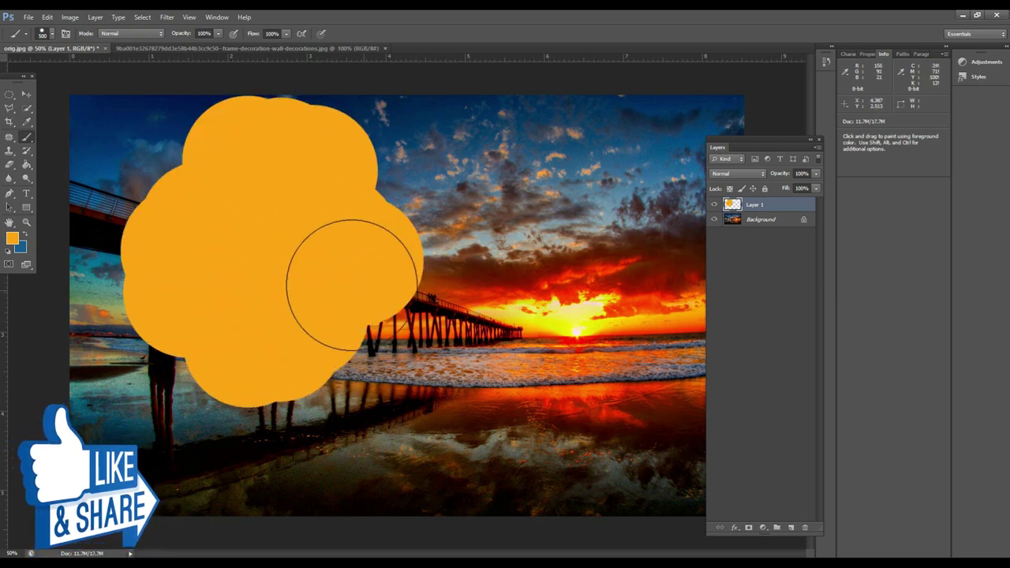
pyautogui.hotkey('ctrl', 'alt', 'z')
pyautogui.hotkey('ctrl', 'alt', 'z')
pyautogui.hotkey('ctrl', 'alt', 'z')
pyautogui.hotkey('ctrl', 'alt', 'z')
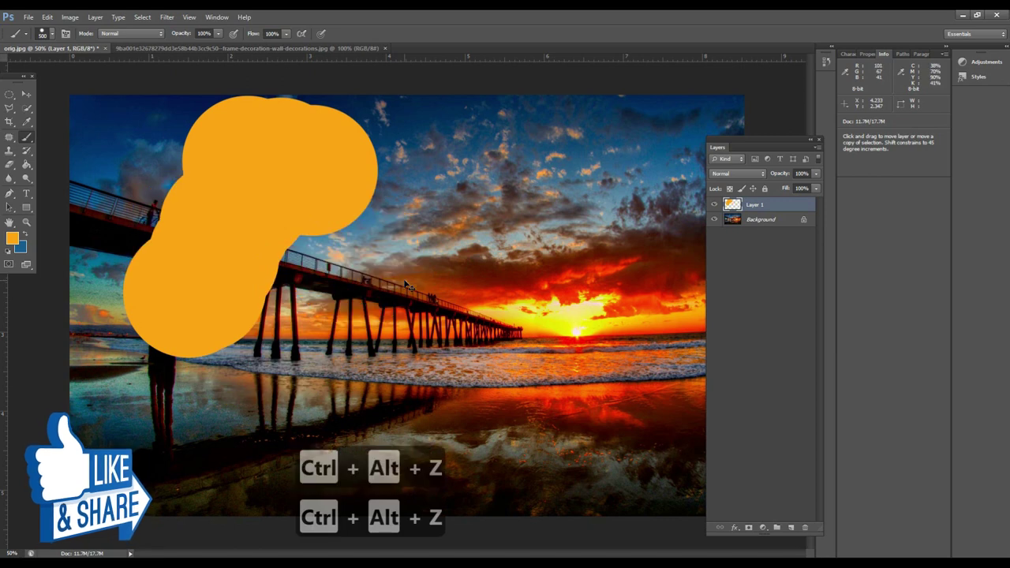
pyautogui.hotkey('ctrl', 'alt', 'z')
pyautogui.hotkey('ctrl', 'alt', 'z')
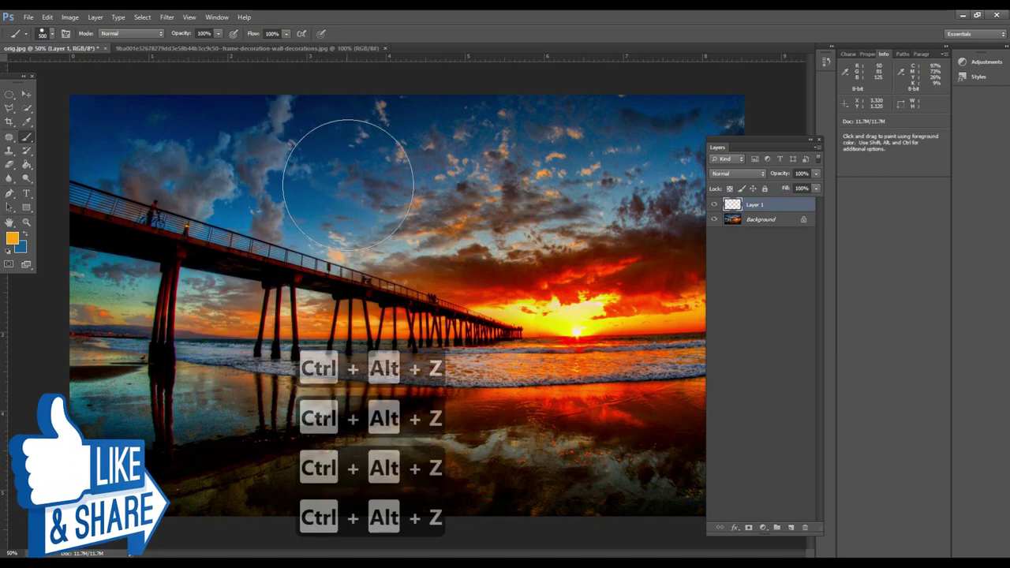
pyautogui.click(27, 121)
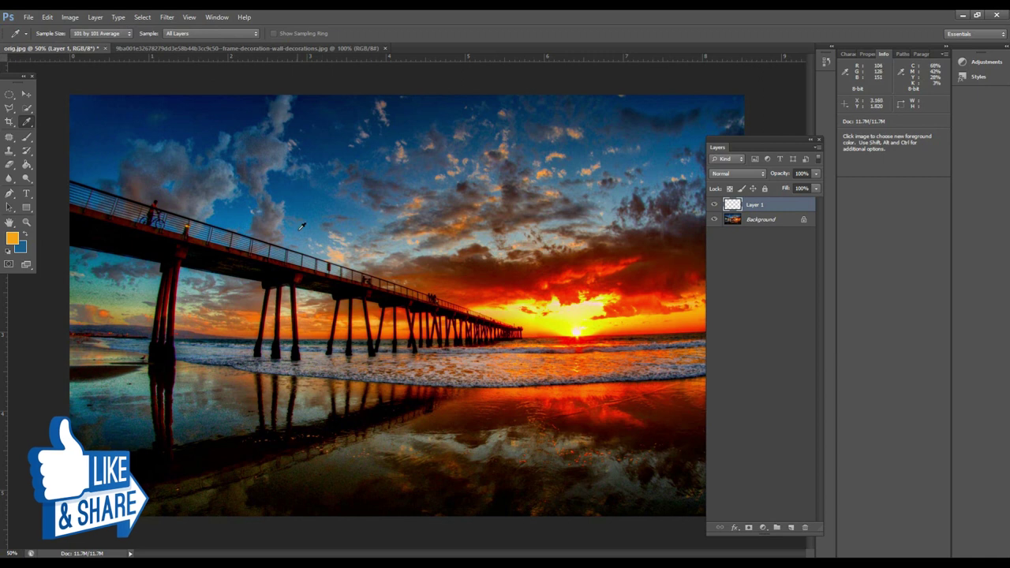
# Alt-click the photo with the Eyedropper to make a dark sampled shade the background colour
pyautogui.press('alt')
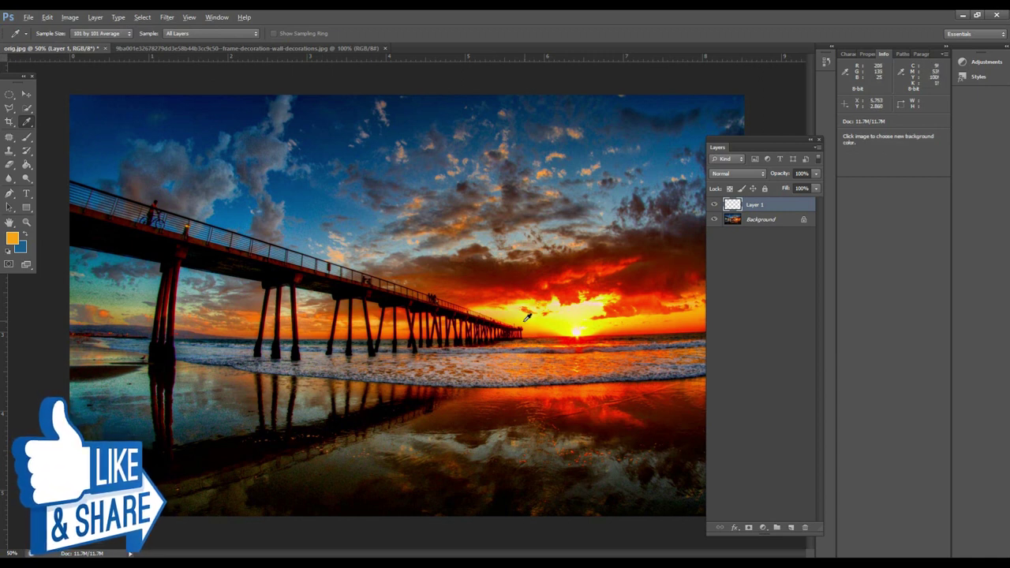
pyautogui.keyDown('alt'); pyautogui.click(492, 286); pyautogui.keyUp('alt')
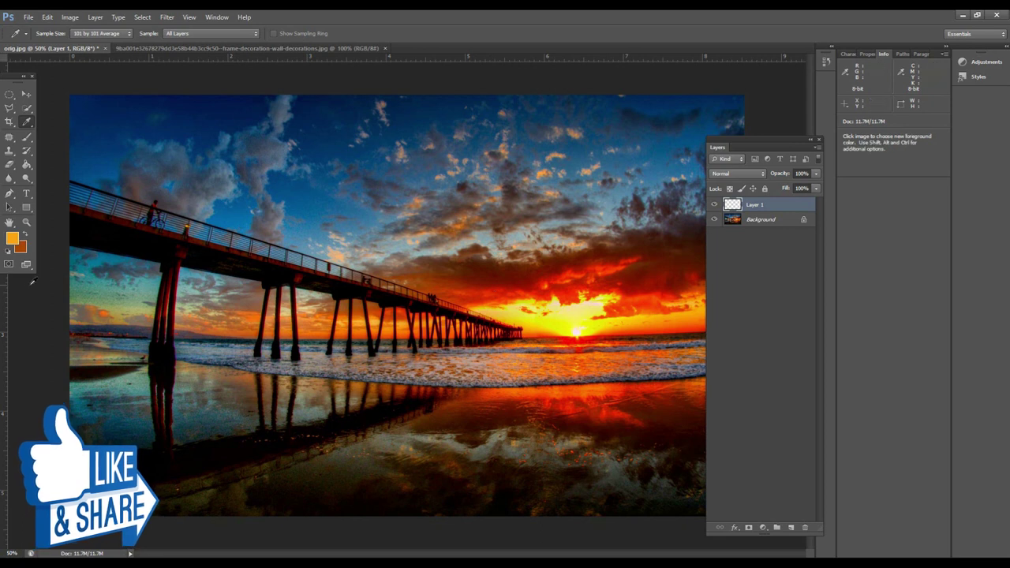
pyautogui.press('alt')
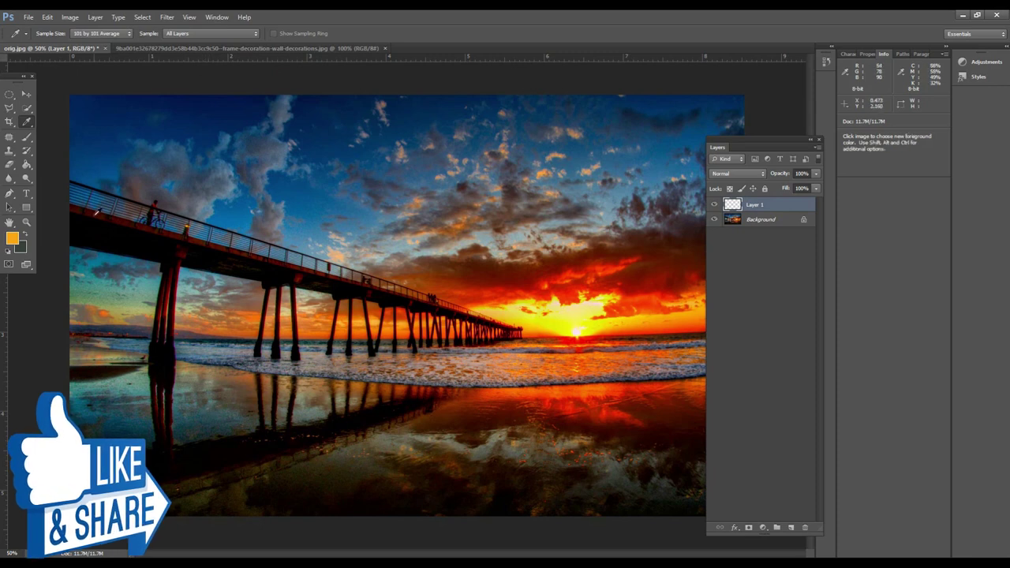
# With Point Sample, sample sky blue, oranges, yellow near the sun and tan as foreground
pyautogui.click(99, 36)
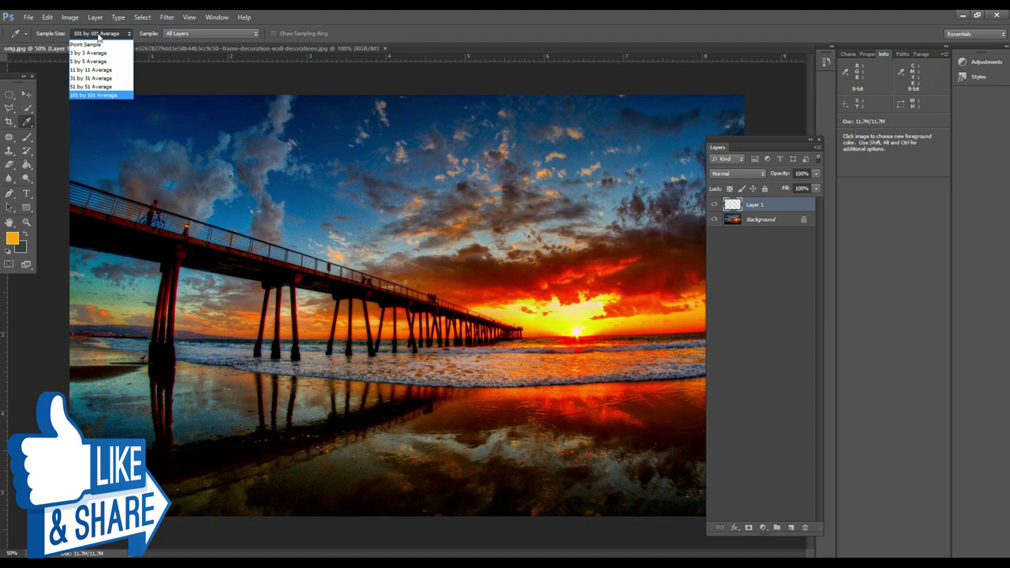
pyautogui.click(87, 44)
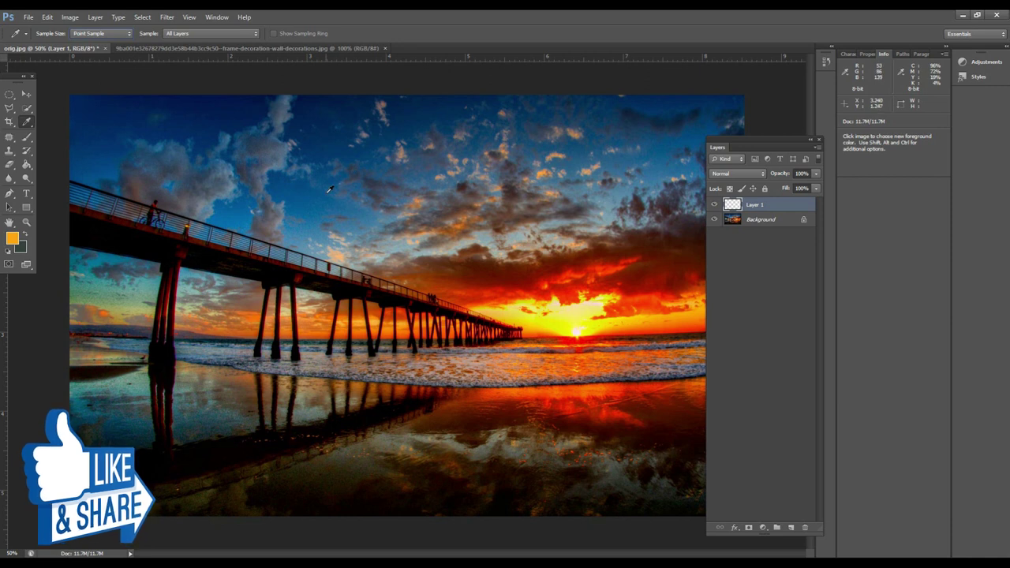
pyautogui.click(217, 118)
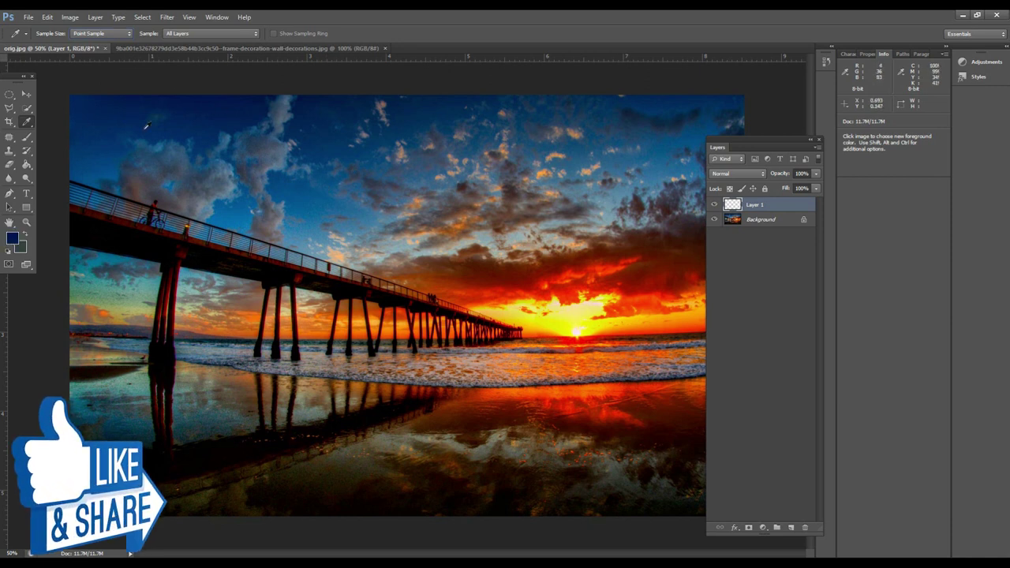
pyautogui.click(193, 312)
pyautogui.click(241, 289)
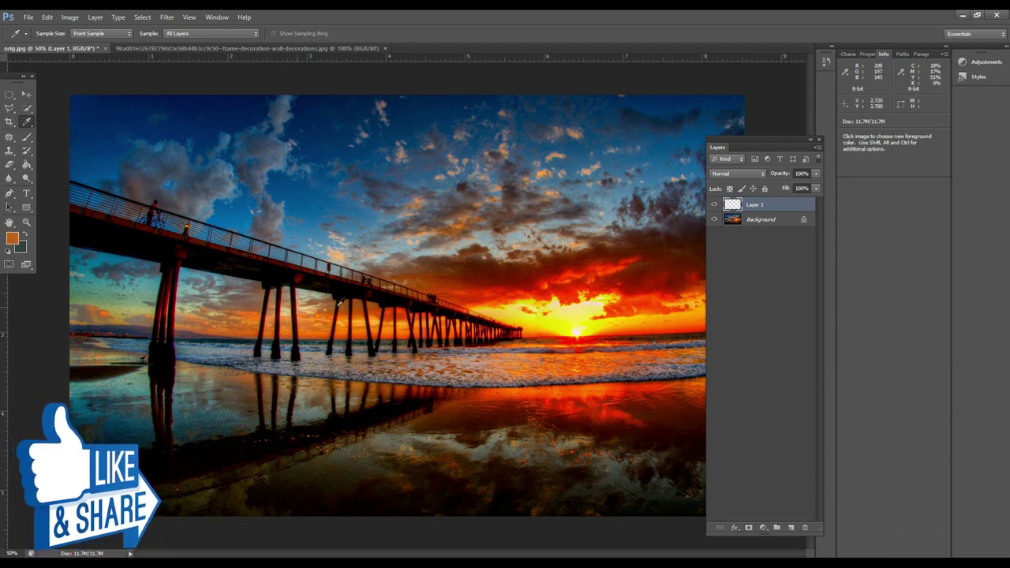
pyautogui.click(503, 305)
pyautogui.click(519, 321)
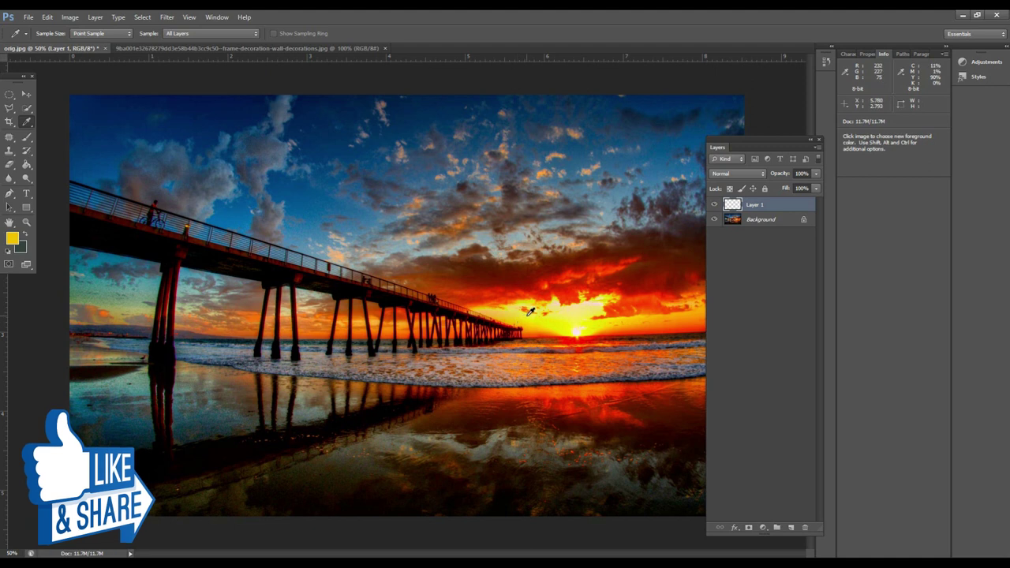
pyautogui.click(333, 364)
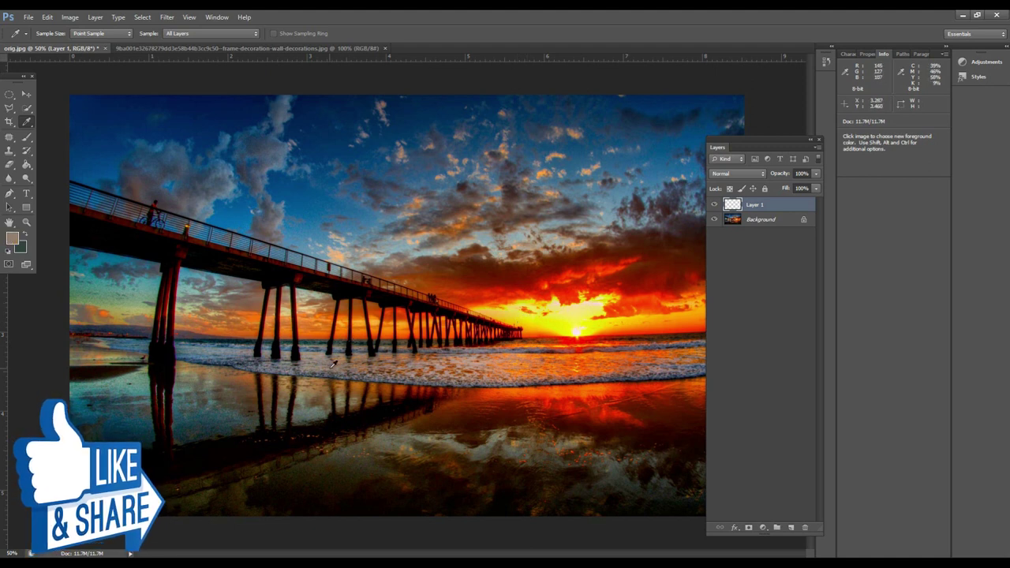
# Sample dark sky blue at 5 by 5 Average, then return Sample Size to Point Sample
pyautogui.click(84, 33)
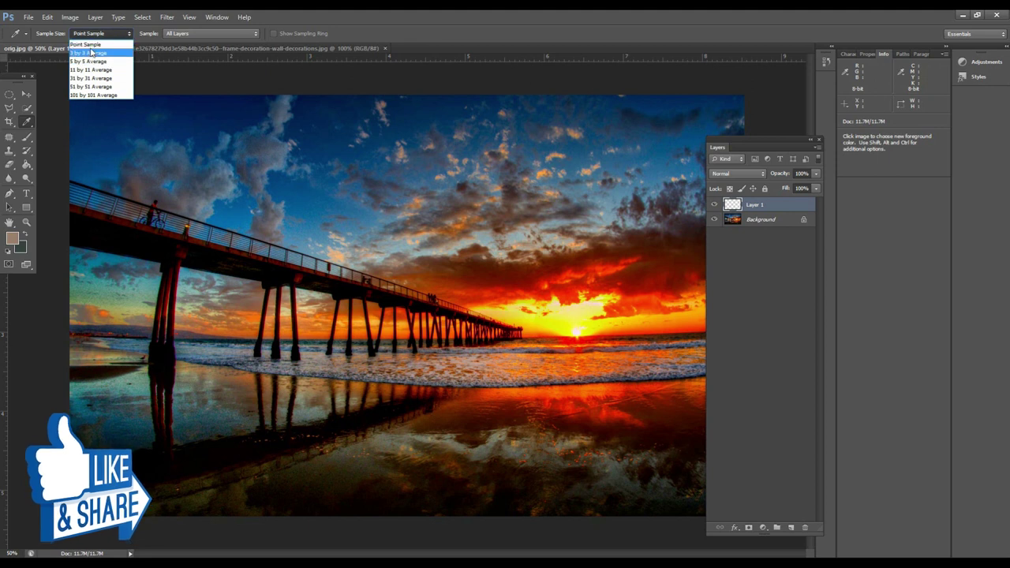
pyautogui.click(103, 63)
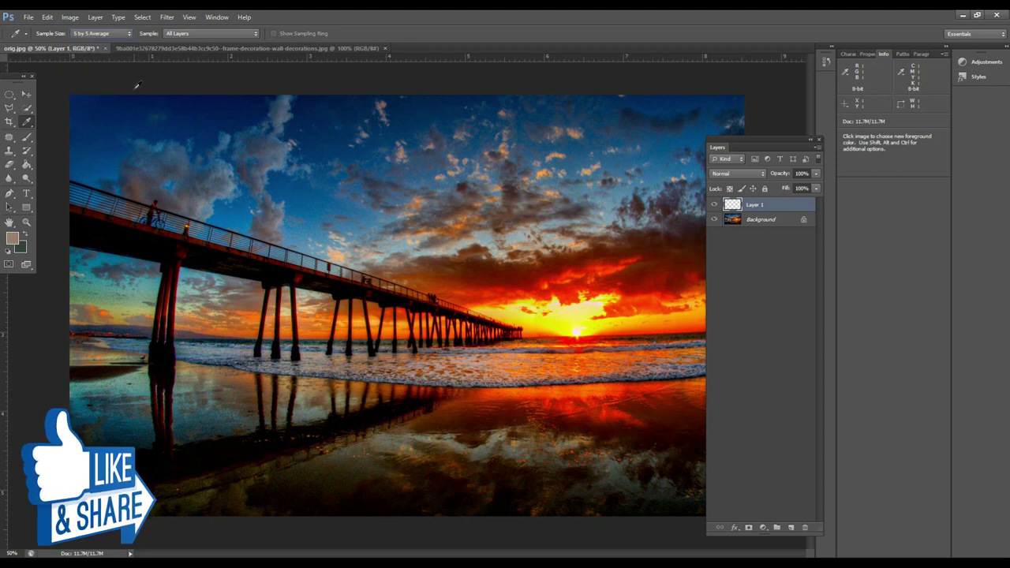
pyautogui.click(148, 110)
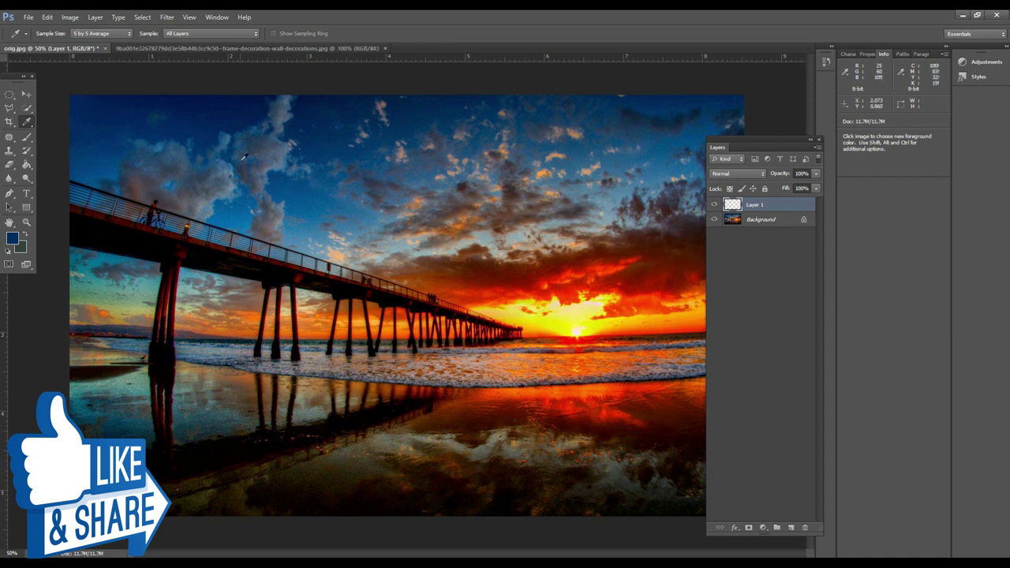
pyautogui.click(99, 33)
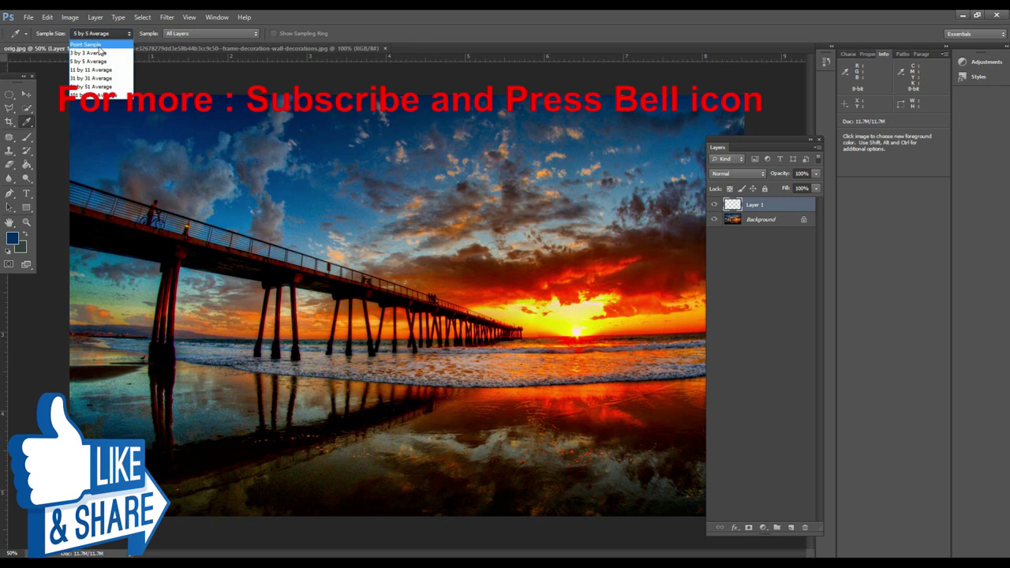
pyautogui.click(97, 45)
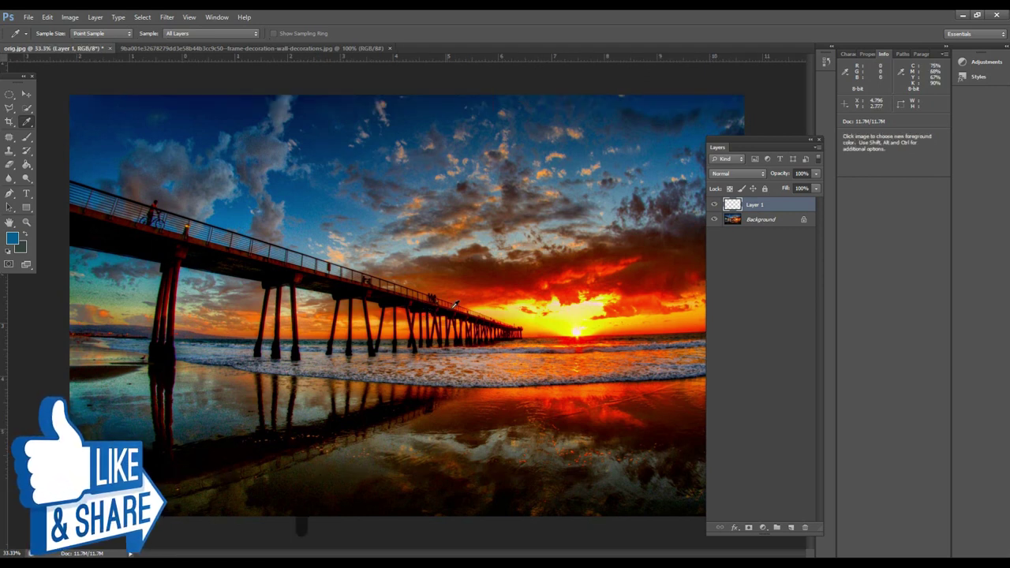
# Place four colour samplers: near the sun, in the sky, by the pier's left end, in the sand reflection
pyautogui.hotkey('ctrl', '-')
pyautogui.hotkey('ctrl', '+')
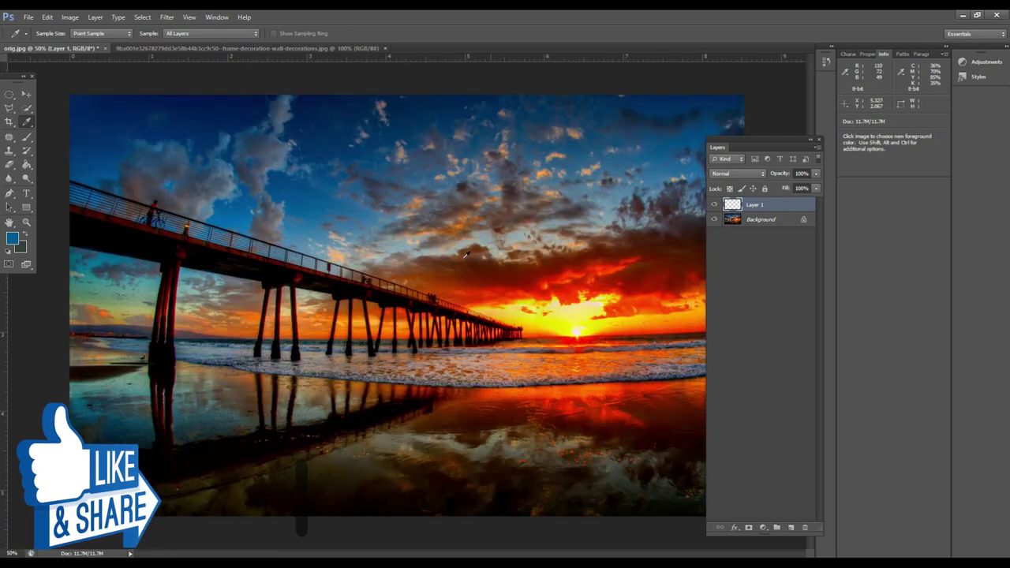
pyautogui.press('shift')
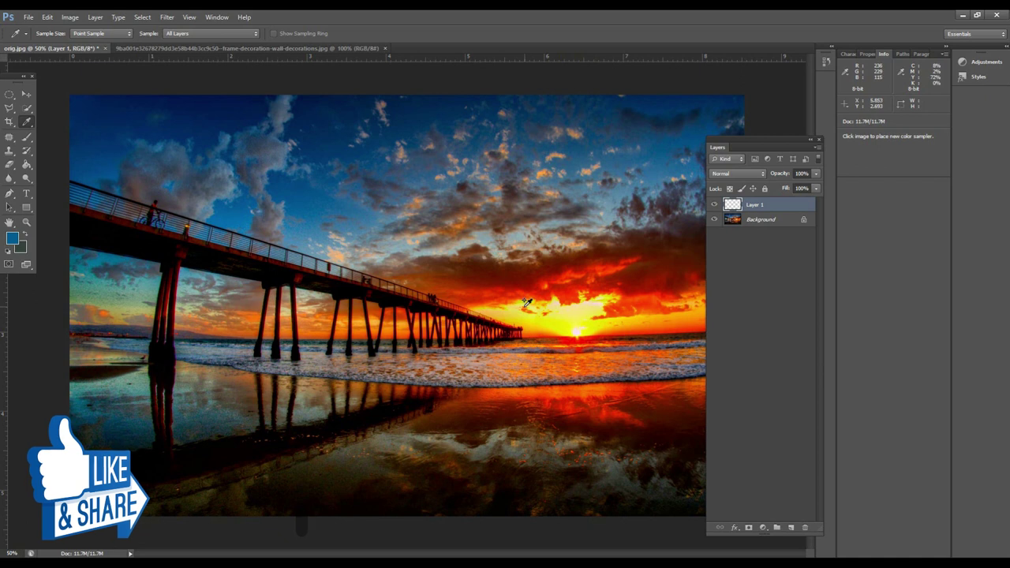
pyautogui.click(563, 316)
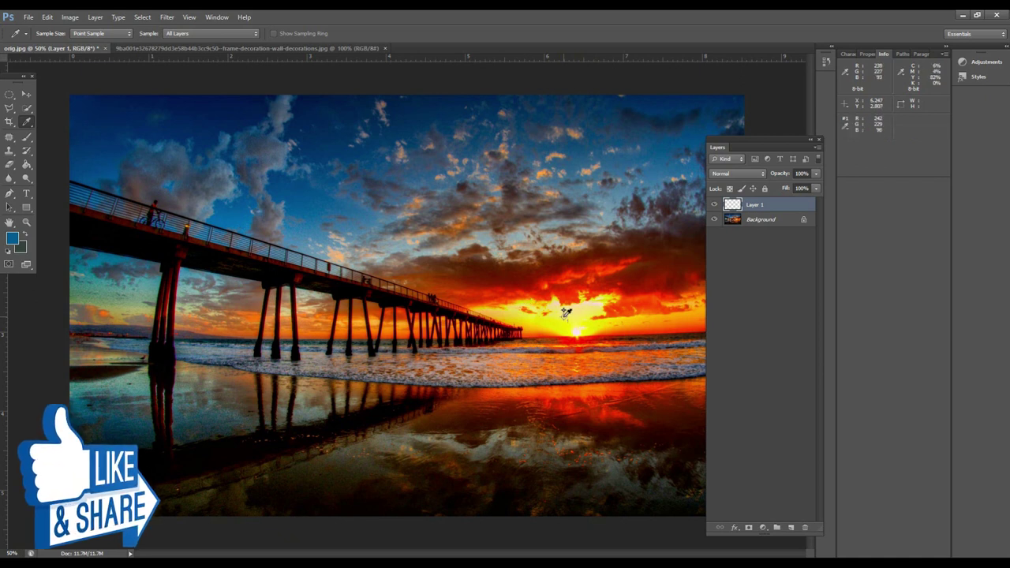
pyautogui.click(306, 196)
pyautogui.click(236, 332)
pyautogui.moveTo(322, 472); pyautogui.dragTo(385, 452)
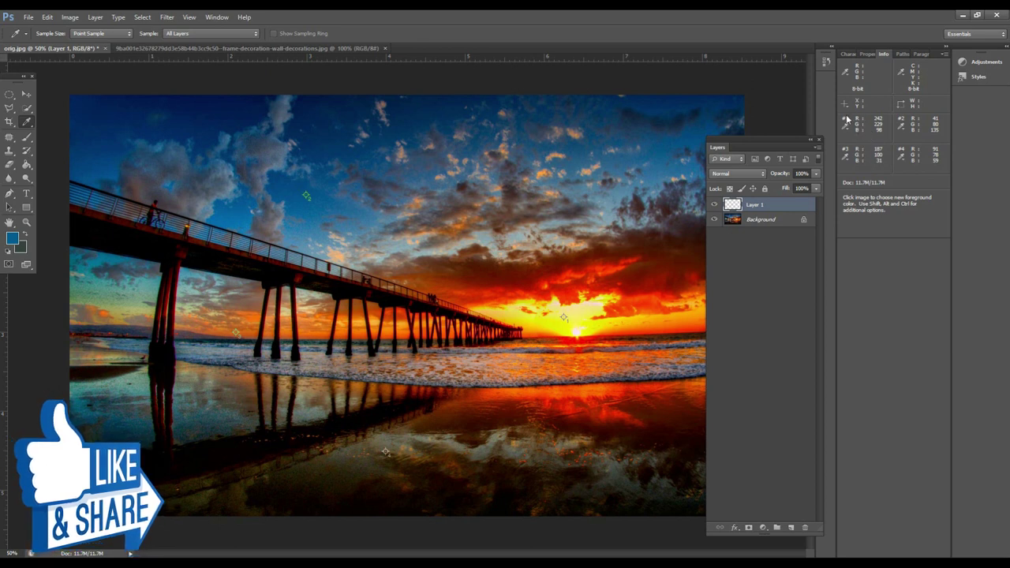
# Show sampler #1's Info readout in CMYK Color and open the foreground colour picker
pyautogui.click(847, 126)
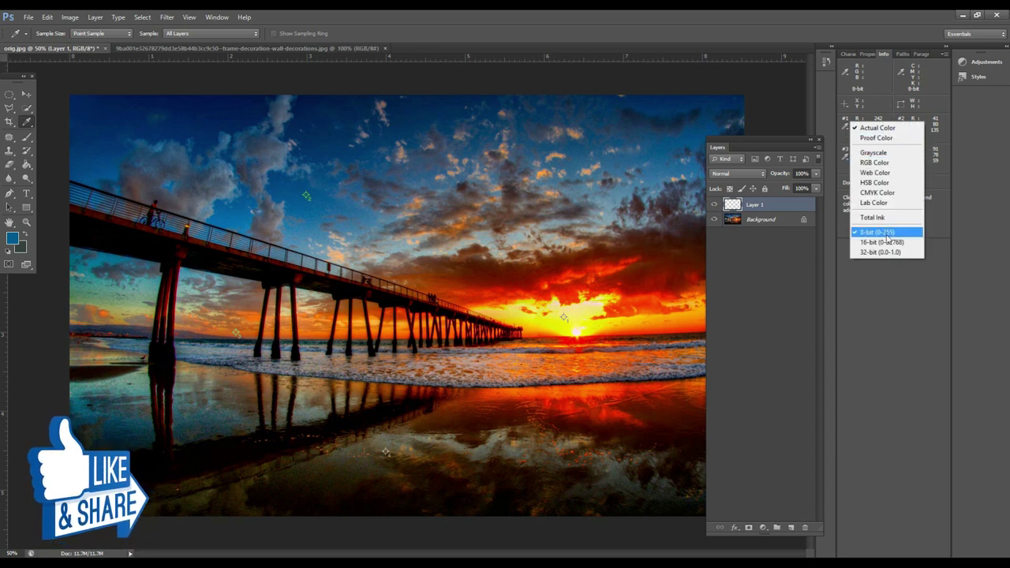
pyautogui.click(881, 194)
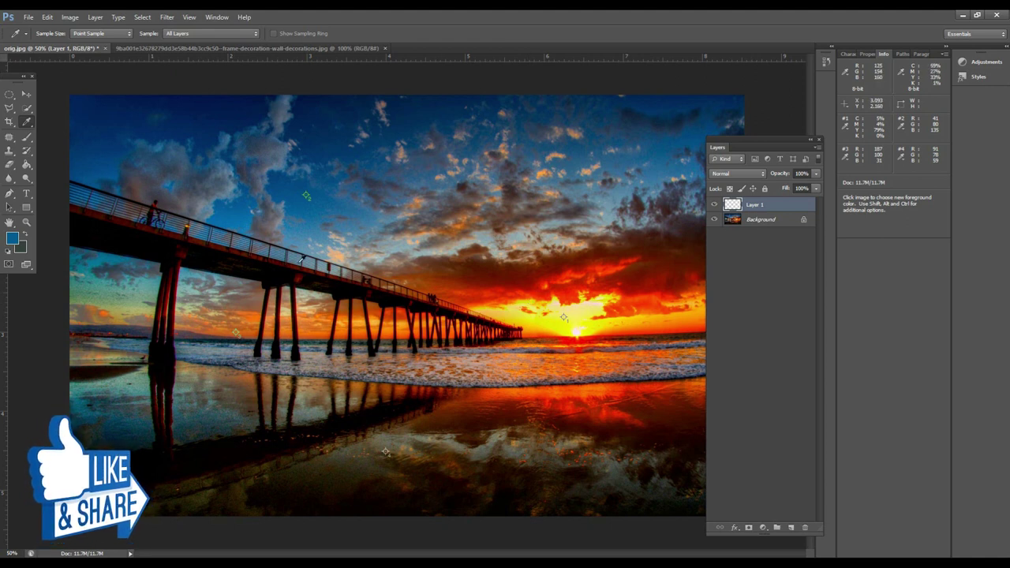
pyautogui.click(12, 236)
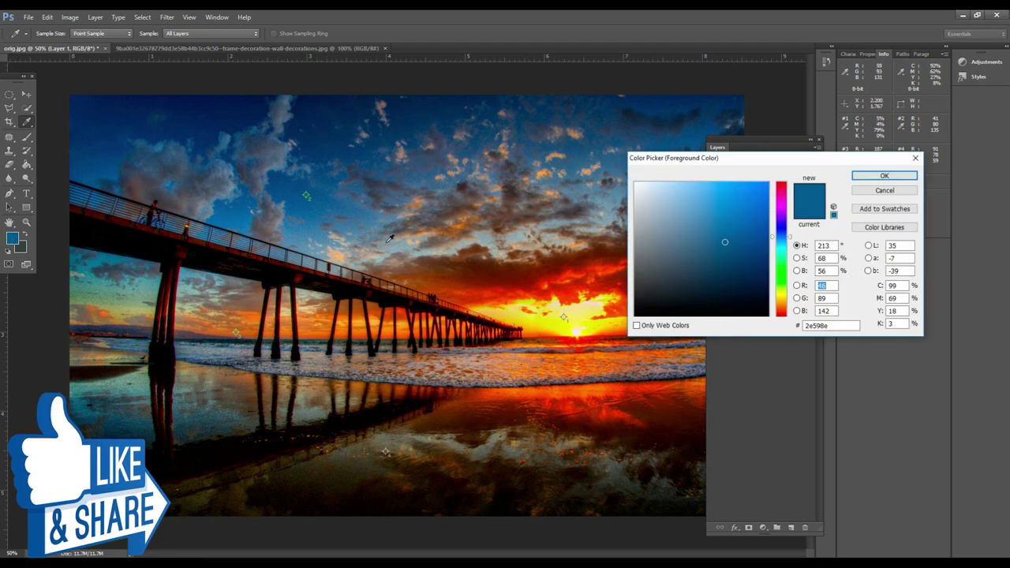
# Move the Color Picker aside and switch sampler #1's readout back to RGB Color
pyautogui.moveTo(751, 162); pyautogui.dragTo(338, 151)
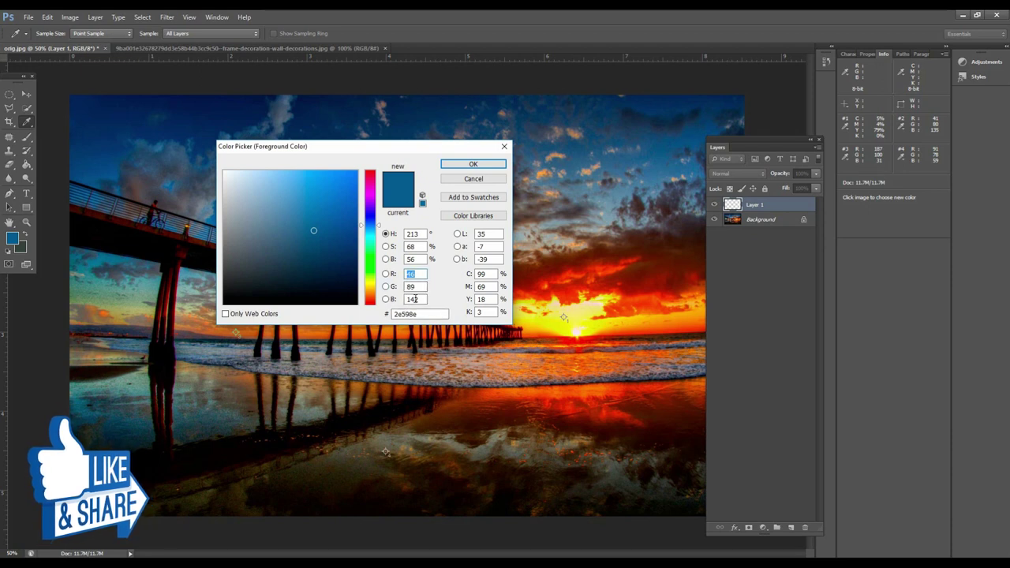
pyautogui.click(846, 126)
pyautogui.click(869, 164)
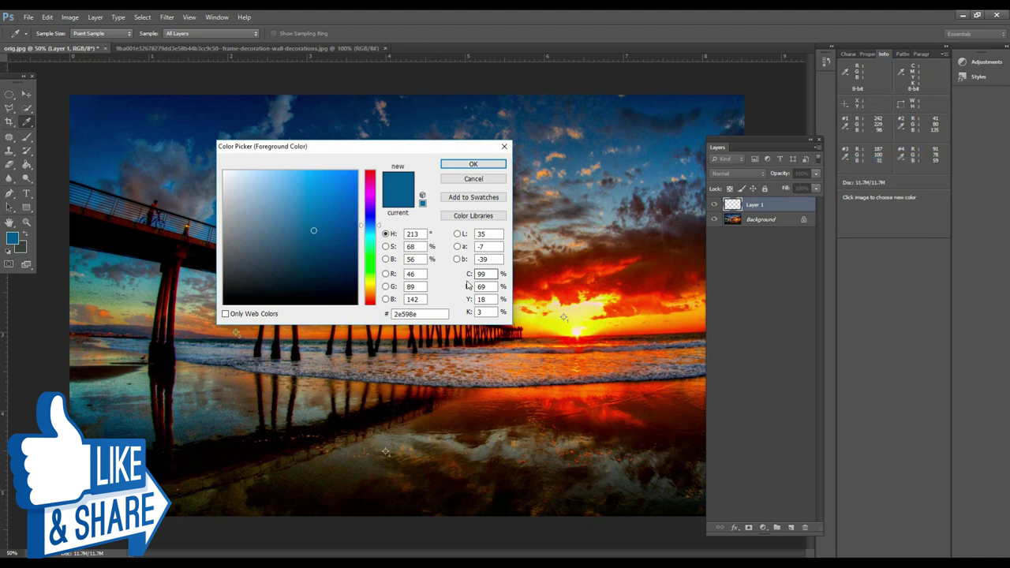
# Enter R 242, G 229, B 98 in the Color Picker, then close it without applying
pyautogui.doubleClick(414, 274)
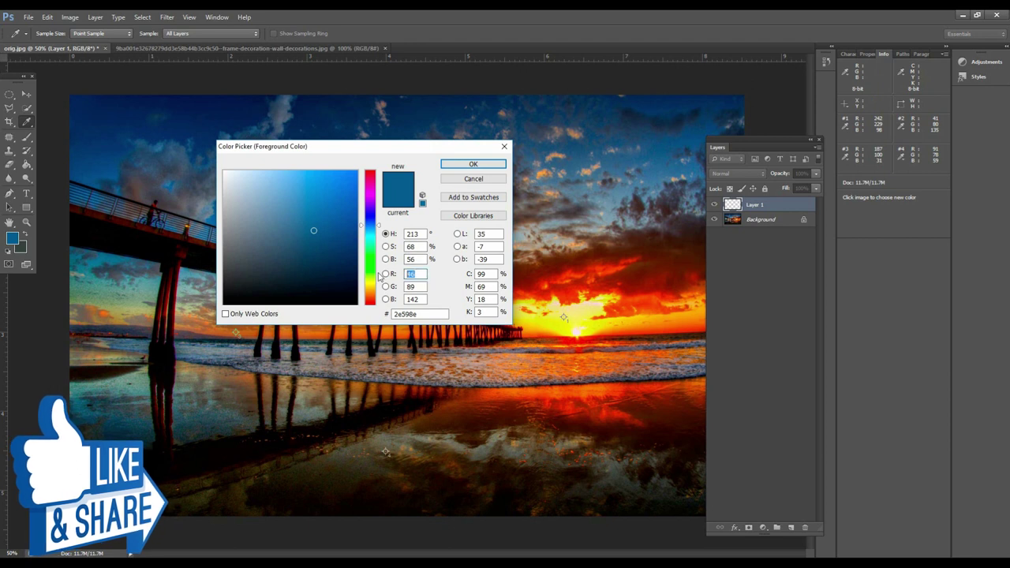
pyautogui.write('242')
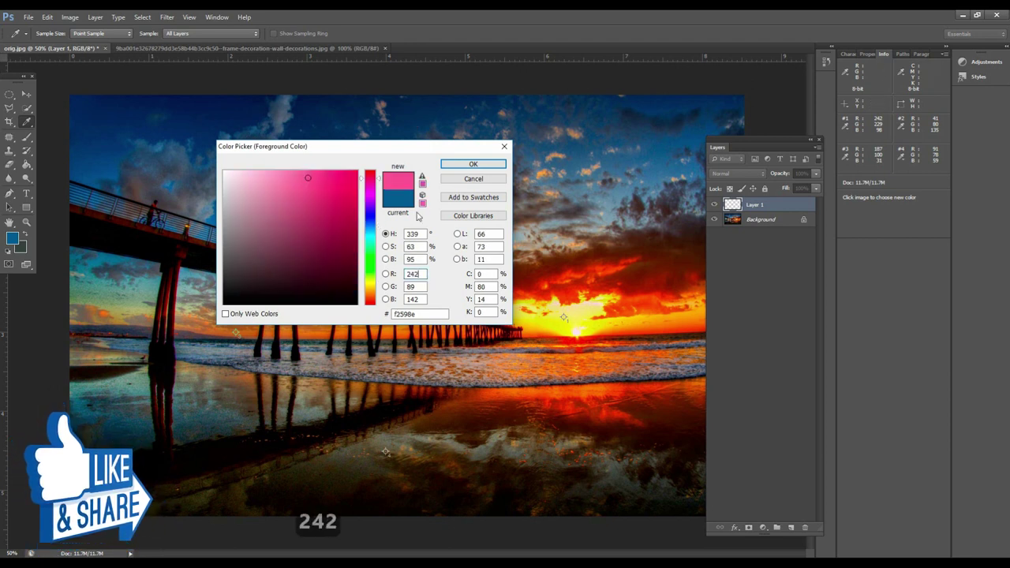
pyautogui.doubleClick(410, 287)
pyautogui.write('22')
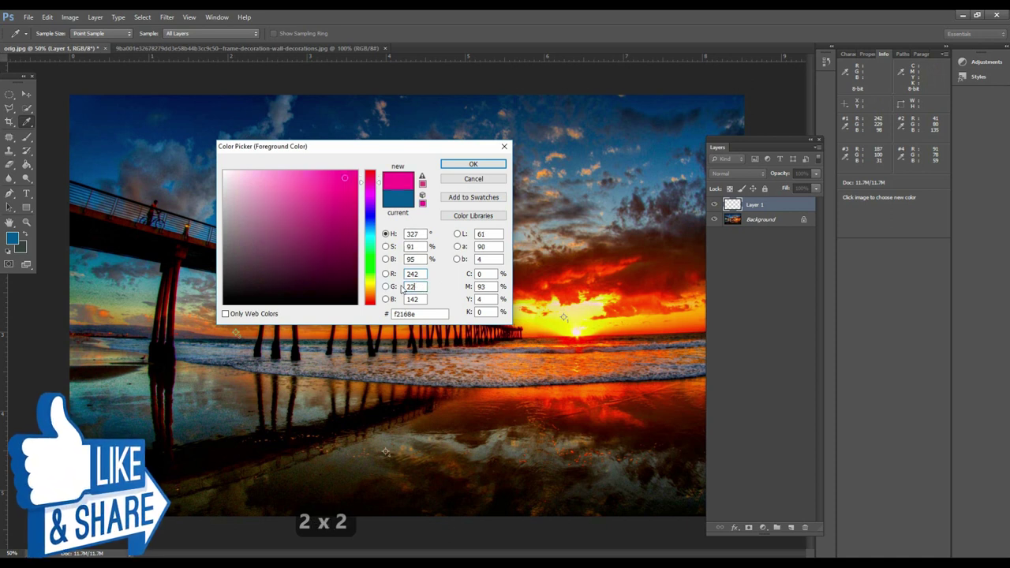
pyautogui.write('9')
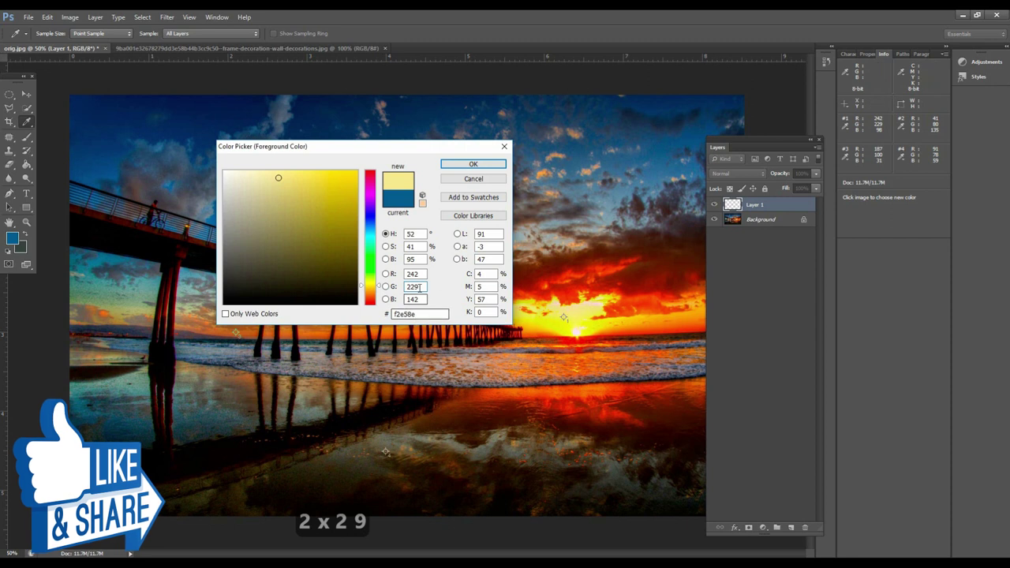
pyautogui.doubleClick(395, 300)
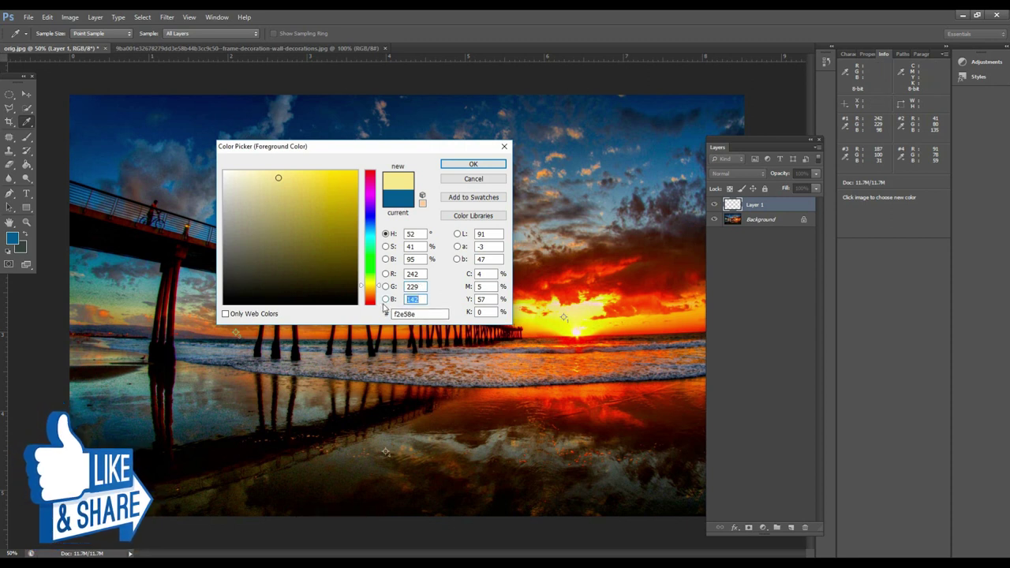
pyautogui.write('98')
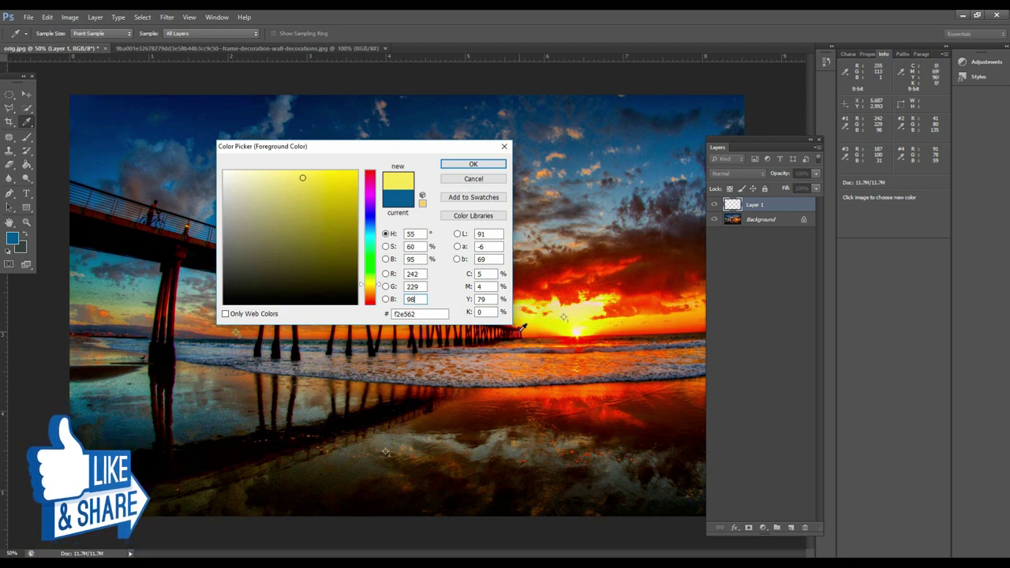
pyautogui.click(473, 179)
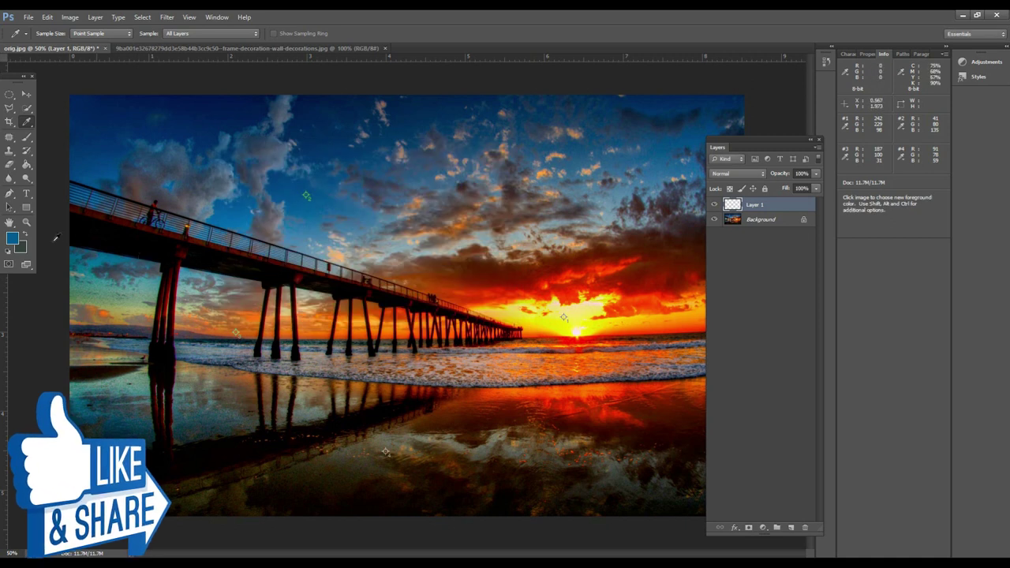
pyautogui.click(11, 239)
pyautogui.click(313, 205)
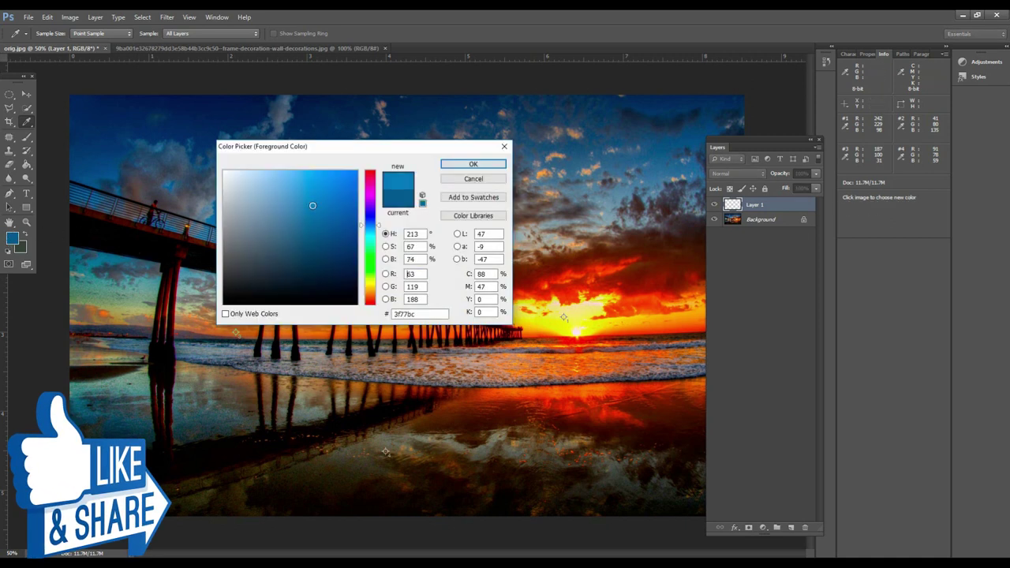
pyautogui.click(371, 277)
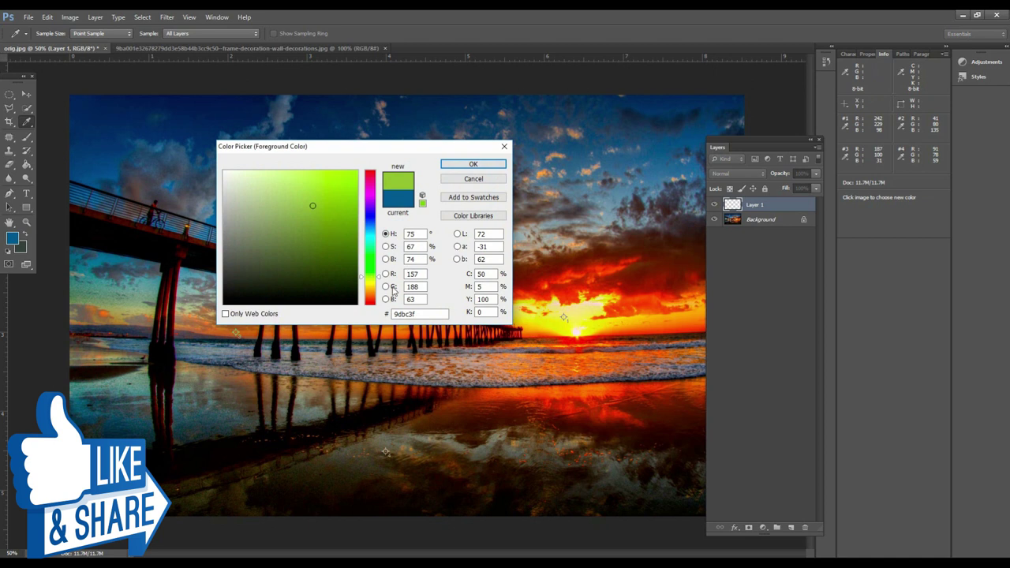
pyautogui.click(371, 284)
pyautogui.click(326, 190)
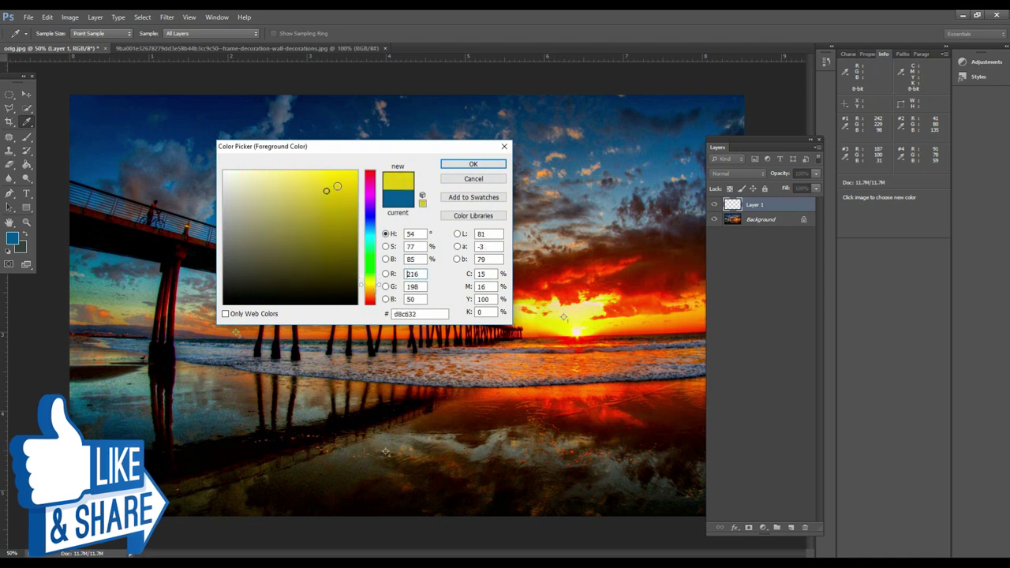
pyautogui.click(478, 180)
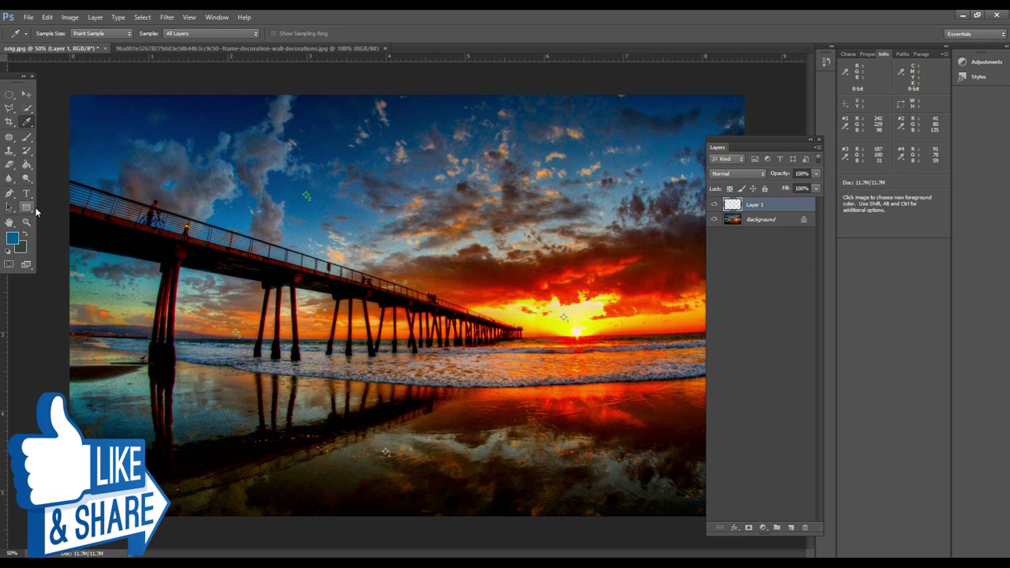
pyautogui.click(26, 208)
pyautogui.moveTo(168, 143); pyautogui.dragTo(340, 280)
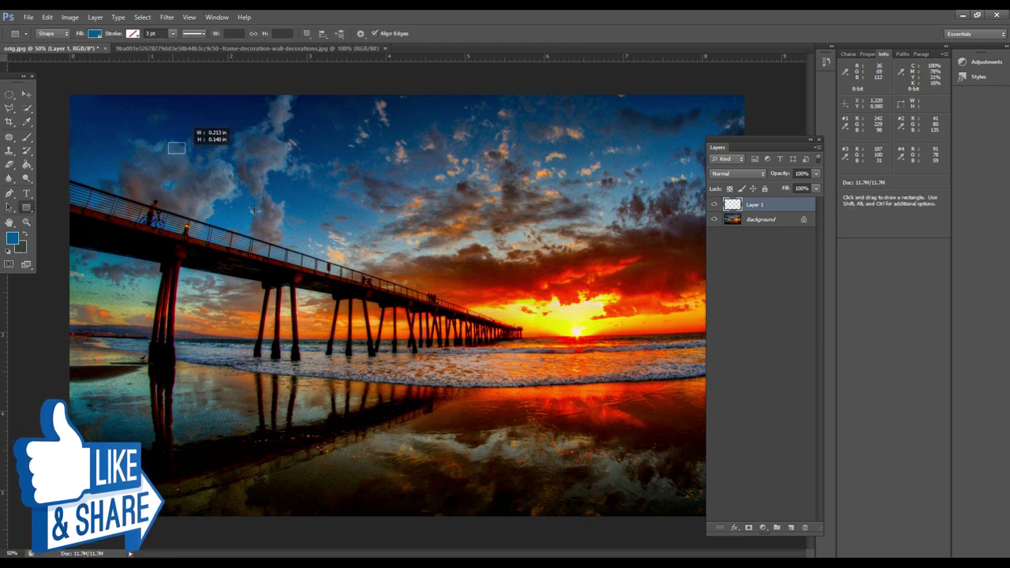
pyautogui.moveTo(195, 270); pyautogui.dragTo(297, 379)
pyautogui.moveTo(102, 367); pyautogui.dragTo(223, 497)
pyautogui.click(27, 95)
pyautogui.click(233, 193)
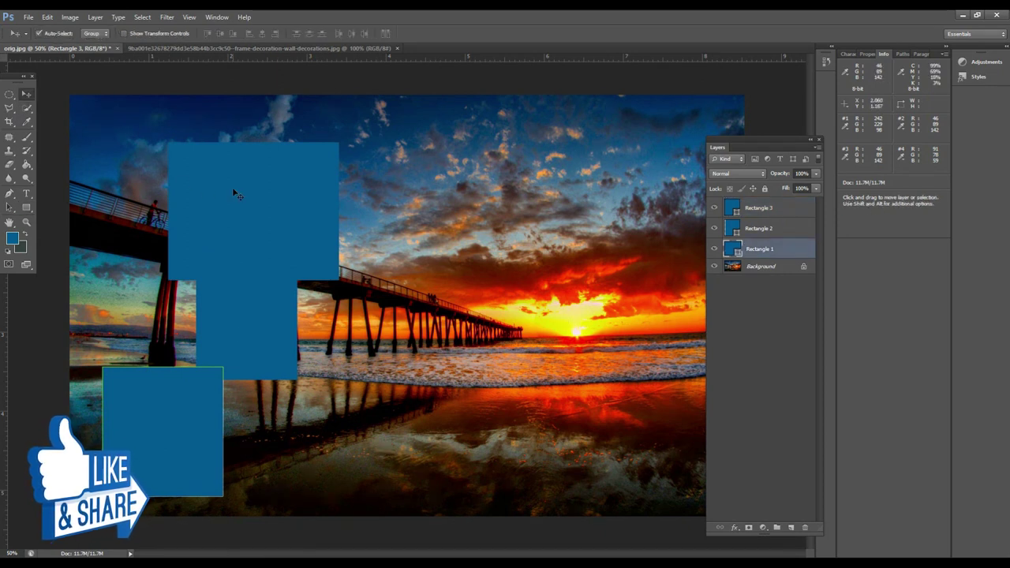
pyautogui.hotkey('ctrl', 'alt', 'z')
pyautogui.hotkey('ctrl', 'alt', 'z')
pyautogui.hotkey('ctrl', 'alt', 'z')
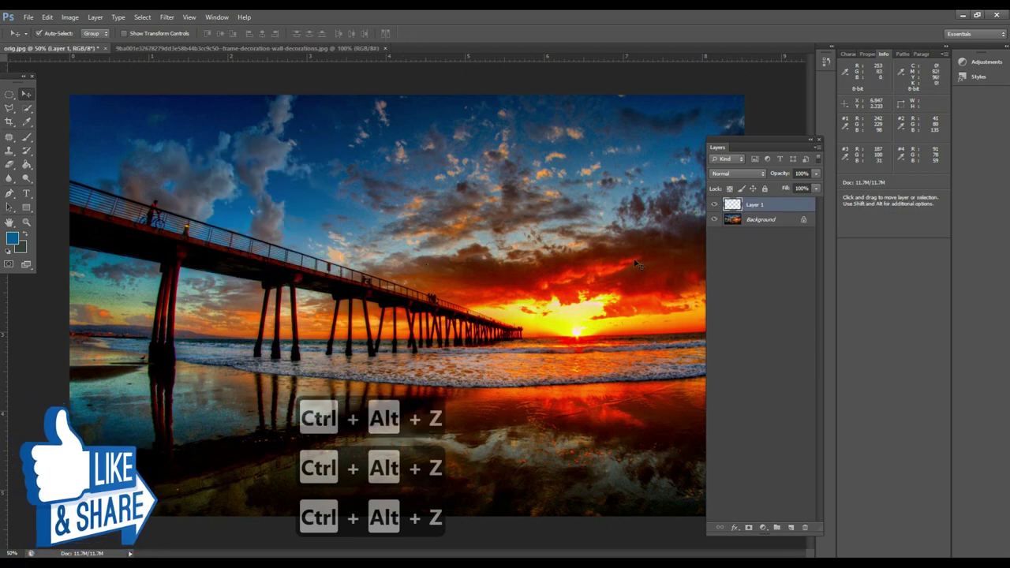
pyautogui.press('Delete')
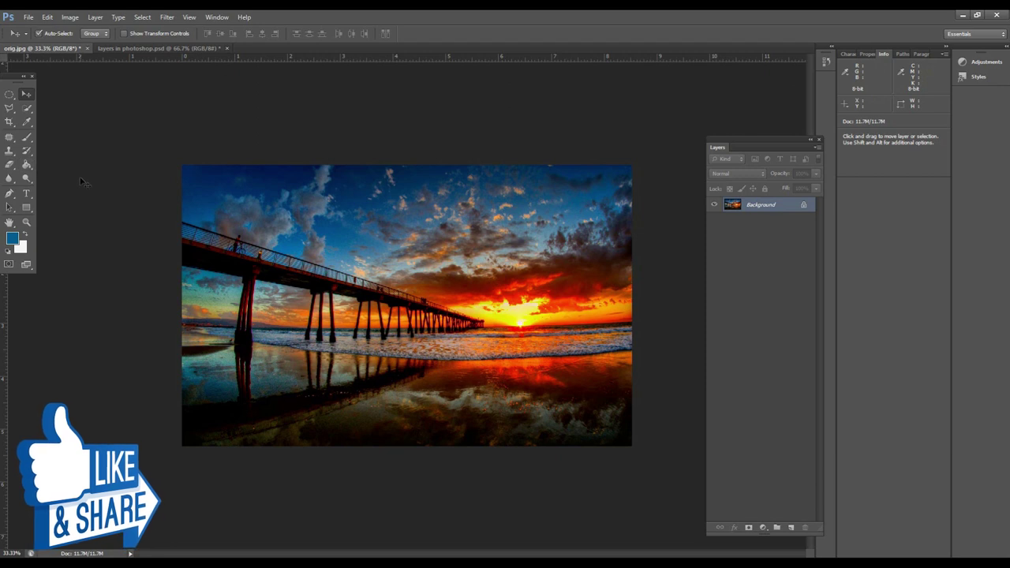
# With the Eyedropper, sample the yellow sunset colour as foreground and copy it as HTML
pyautogui.press('i')
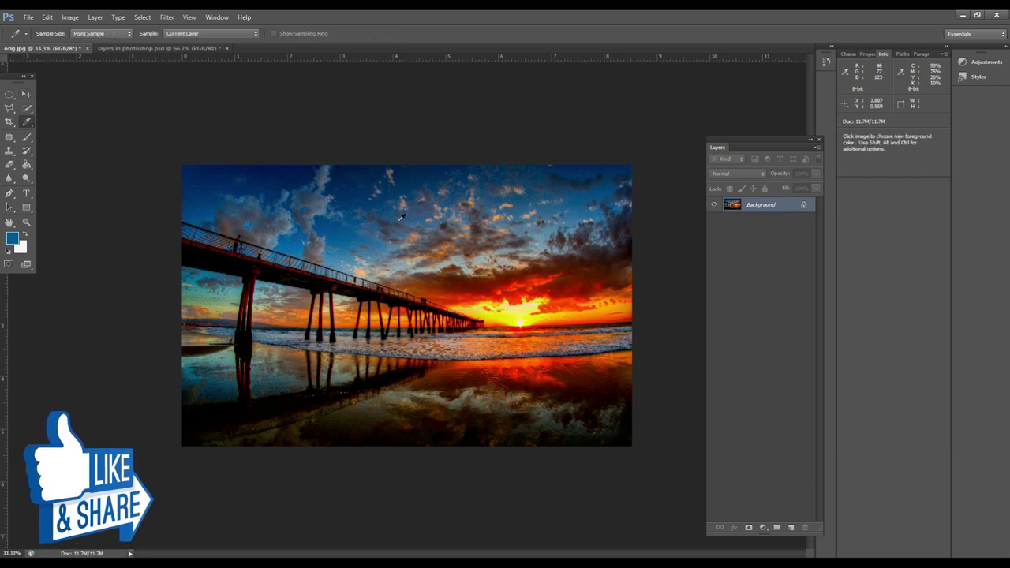
pyautogui.rightClick(390, 226)
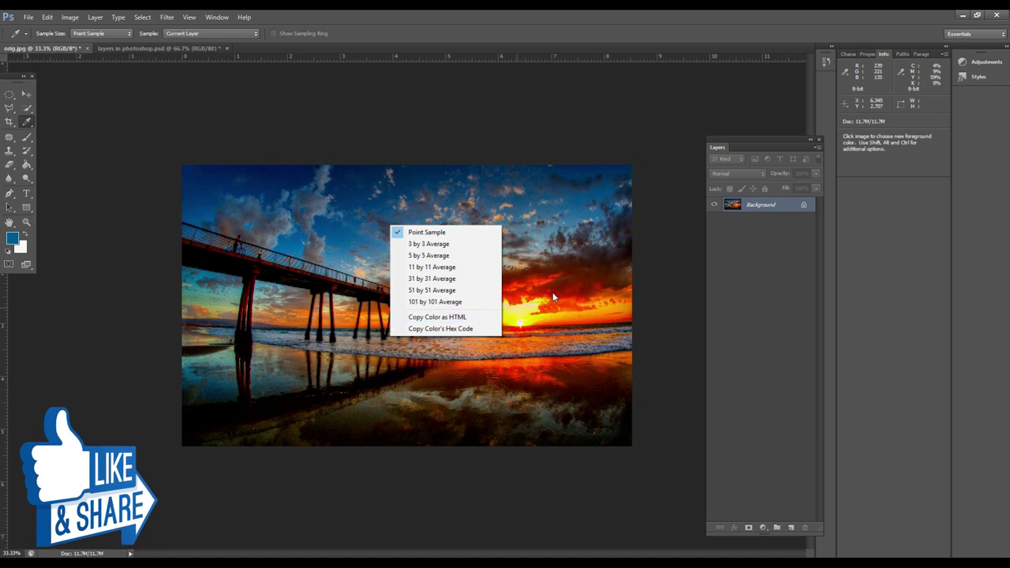
pyautogui.click(541, 310)
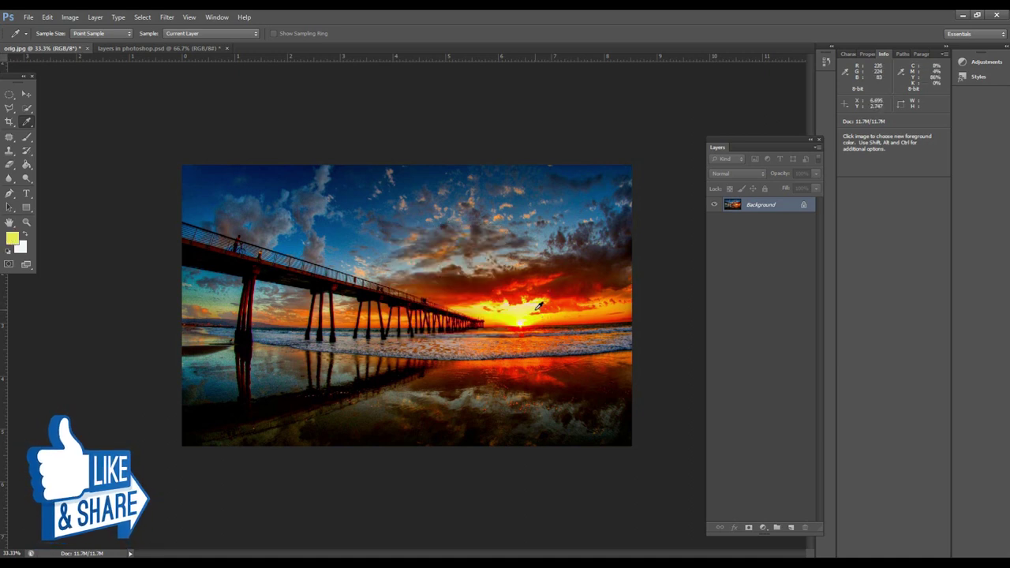
pyautogui.rightClick(533, 310)
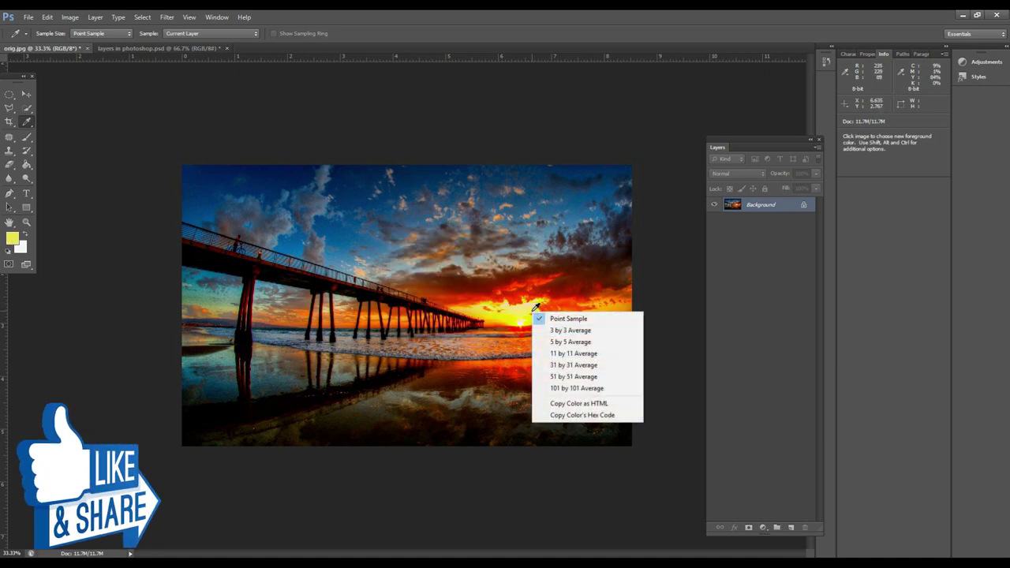
pyautogui.click(594, 405)
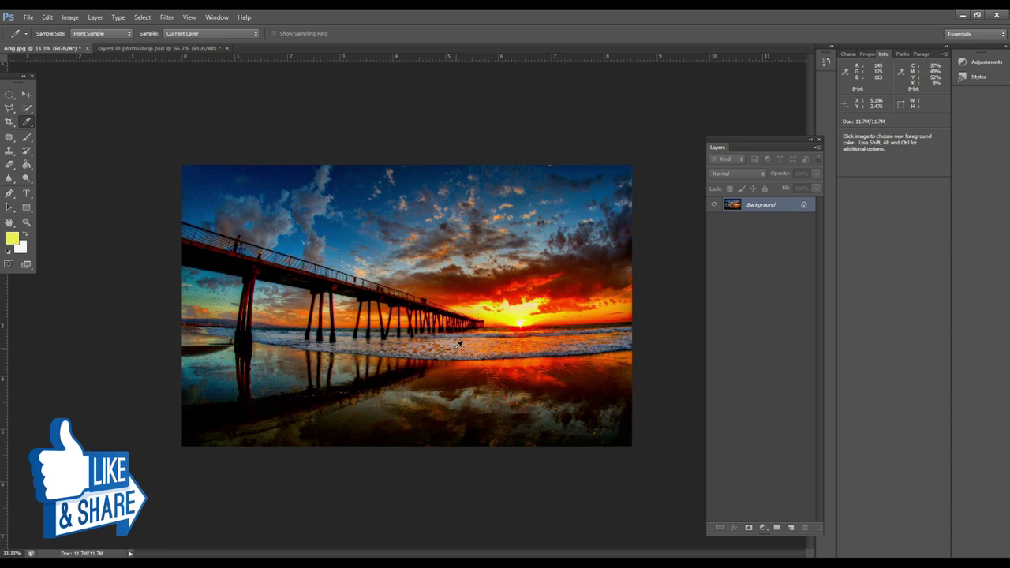
# Sample the red water reflection, copy it as HTML, and paste the code into the search
pyautogui.click(503, 367)
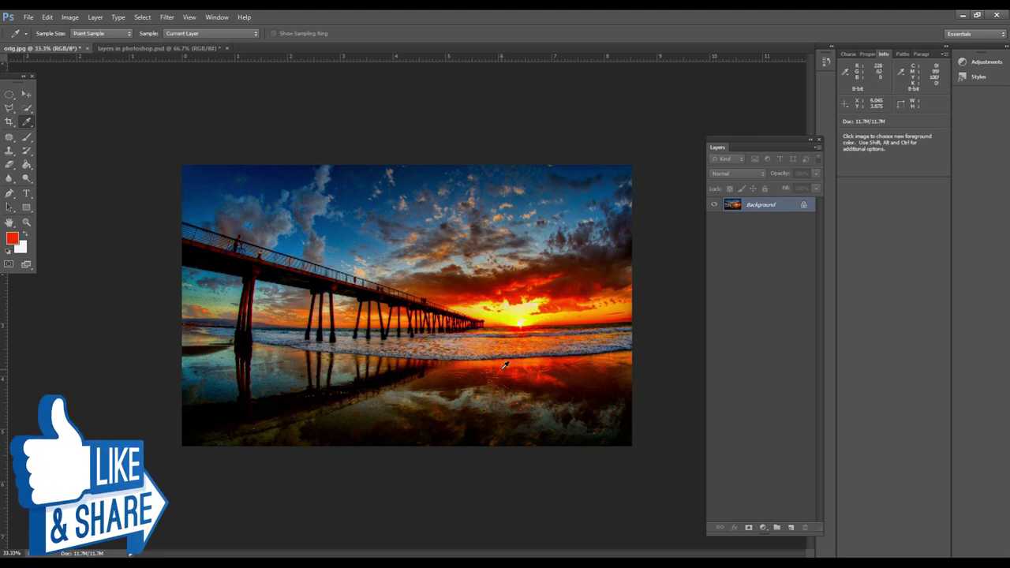
pyautogui.rightClick(502, 370)
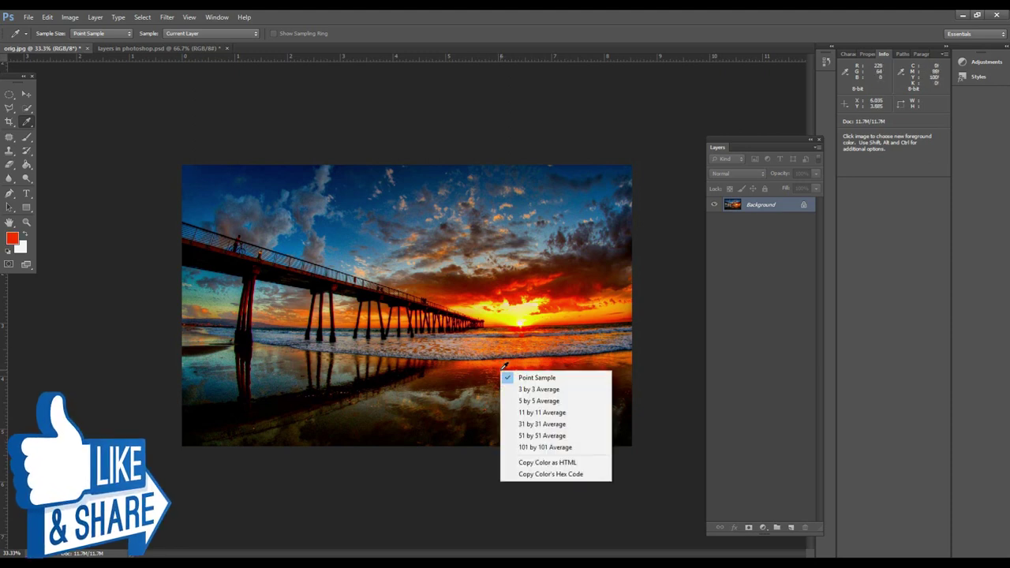
pyautogui.click(542, 464)
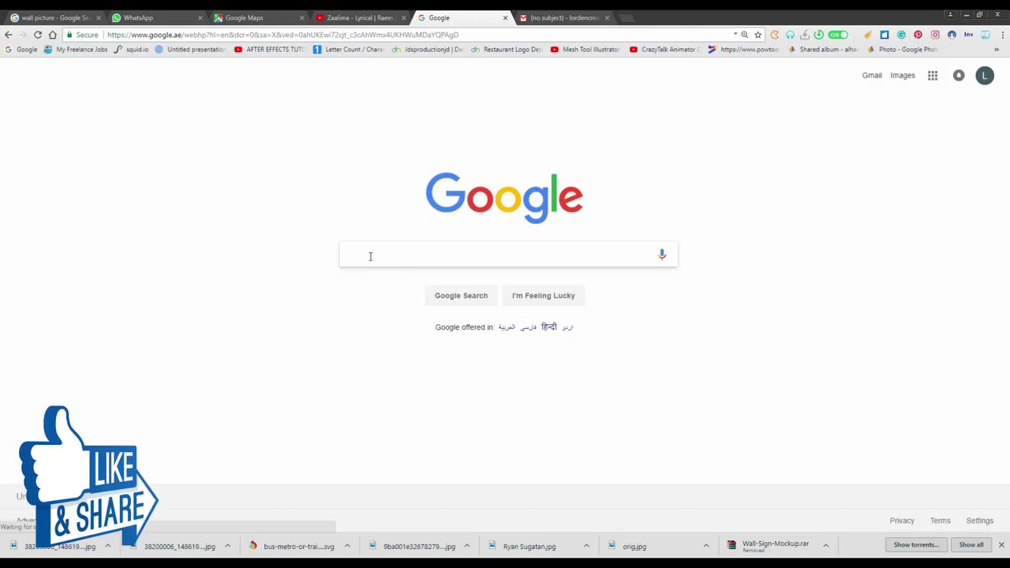
pyautogui.hotkey('ctrl', 'v')
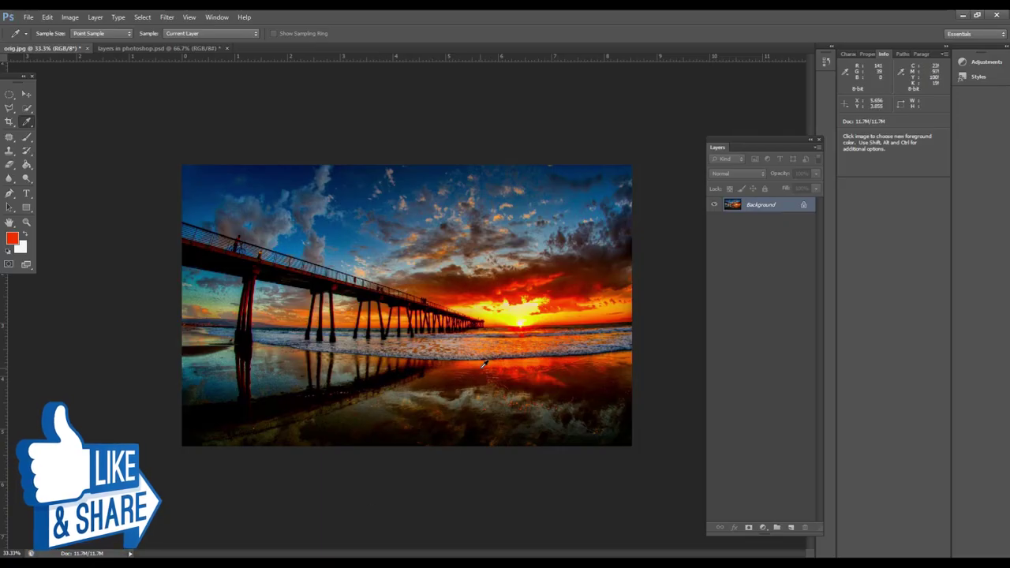
# Copy another sampled colour as HTML and replace the search box text with color="#903200"
pyautogui.rightClick(482, 365)
pyautogui.click(521, 461)
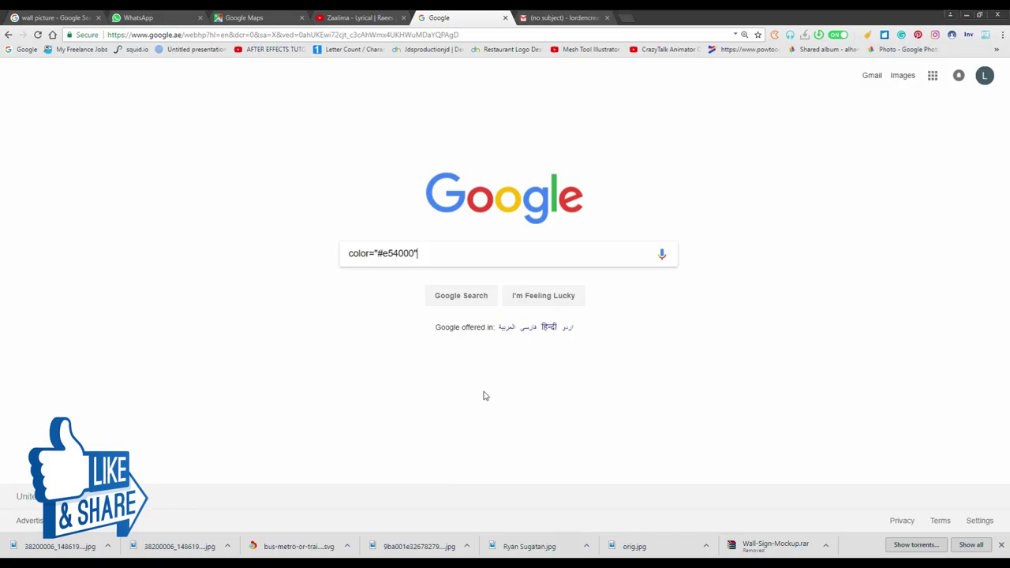
pyautogui.hotkey('ctrl', 'a')
pyautogui.hotkey('ctrl', 'v')
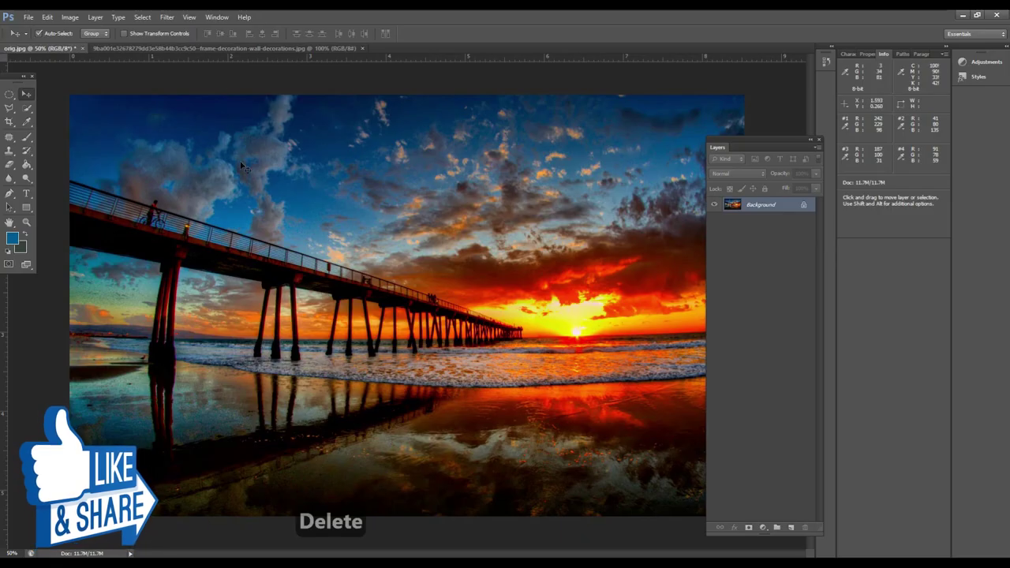
# Set the Eyedropper's Sample option to Current Layer
pyautogui.click(26, 122)
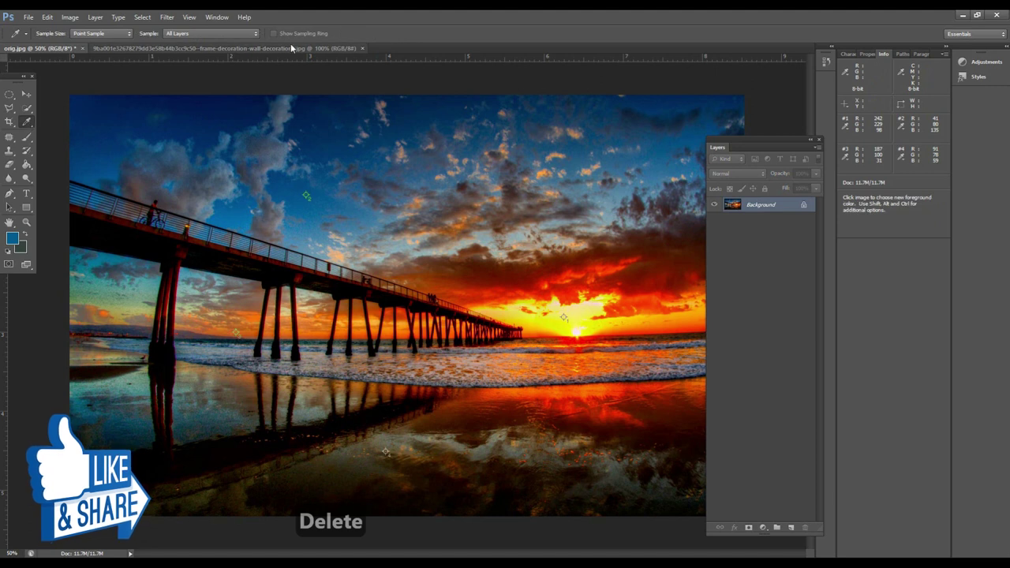
pyautogui.click(248, 33)
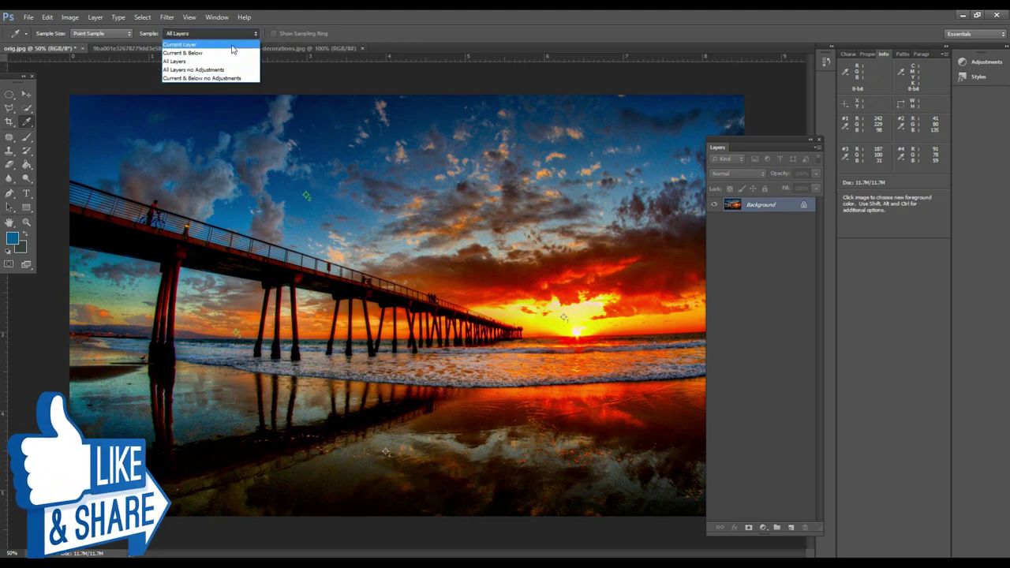
pyautogui.click(233, 45)
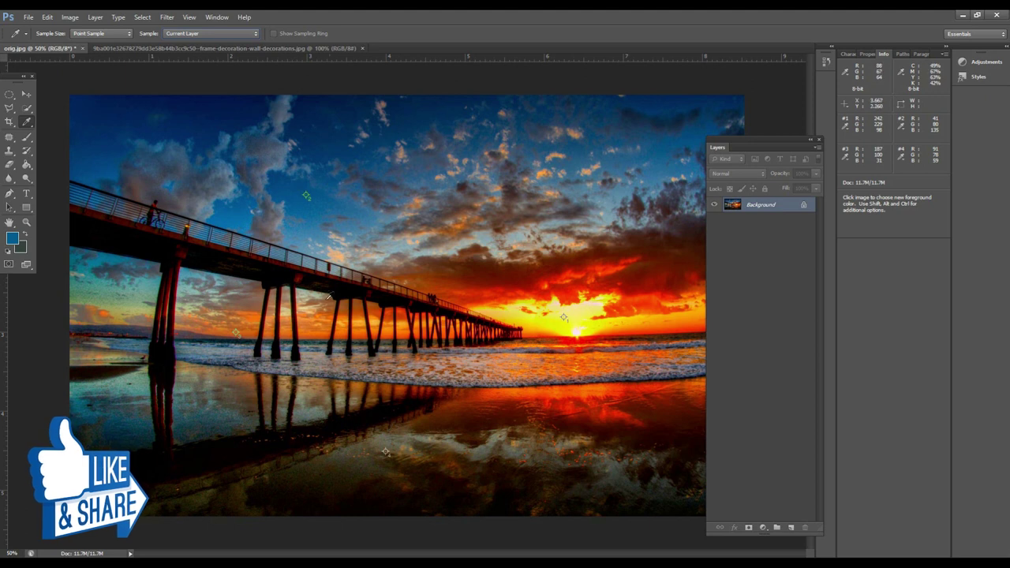
# Step back through history with Ctrl+Alt+Z until an empty Layer 1 returns
pyautogui.hotkey('ctrl', 'alt', 'z')
pyautogui.hotkey('ctrl', 'alt', 'z')
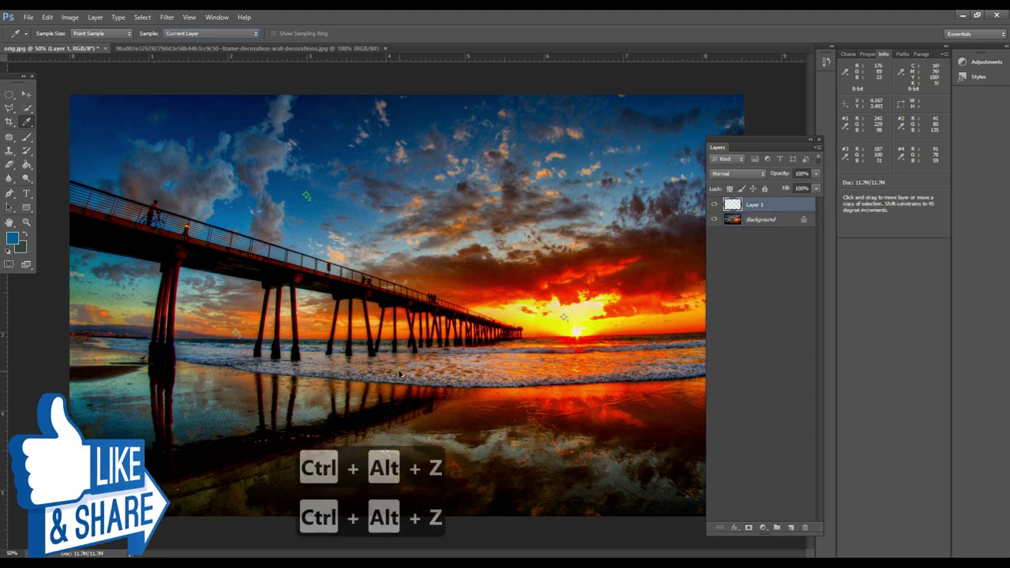
pyautogui.hotkey('ctrl', 'alt', 'z')
pyautogui.hotkey('ctrl', 'alt', 'z')
pyautogui.hotkey('ctrl', 'alt', 'z')
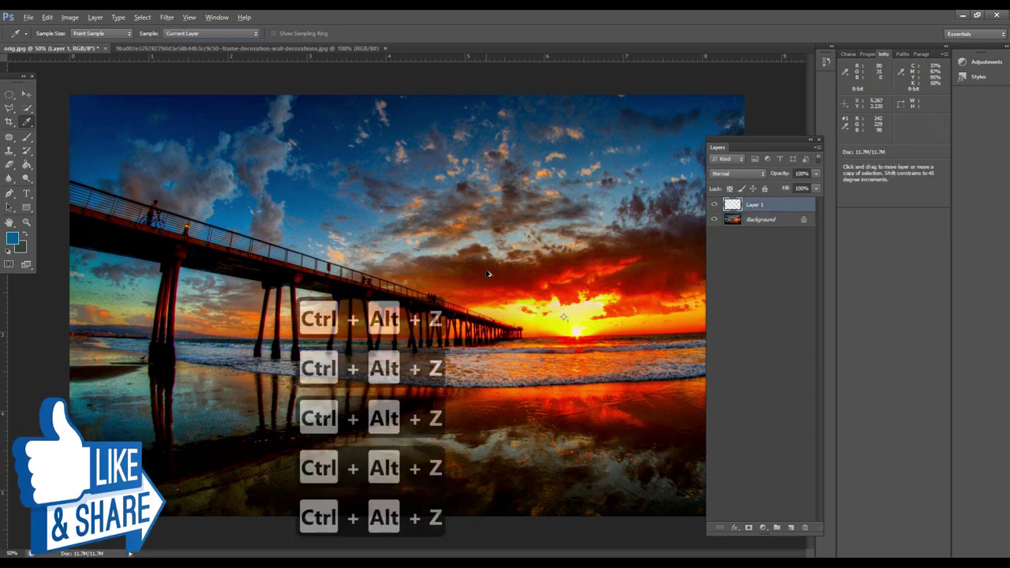
pyautogui.hotkey('ctrl', 'alt', 'z')
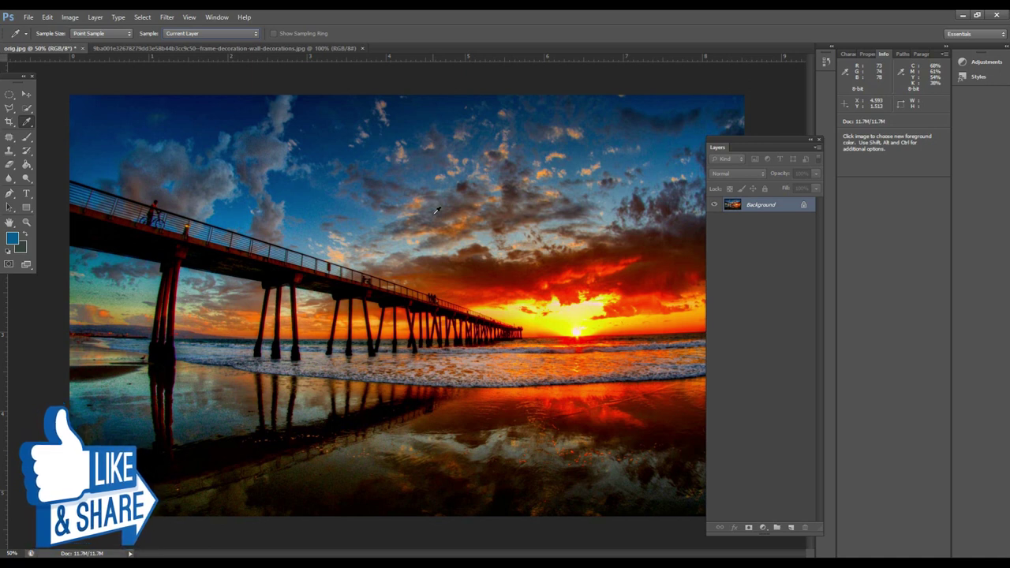
# Place four colour samplers on the sky, sunset, beach and water
pyautogui.hotkey('shift', 'i')
pyautogui.click(323, 155)
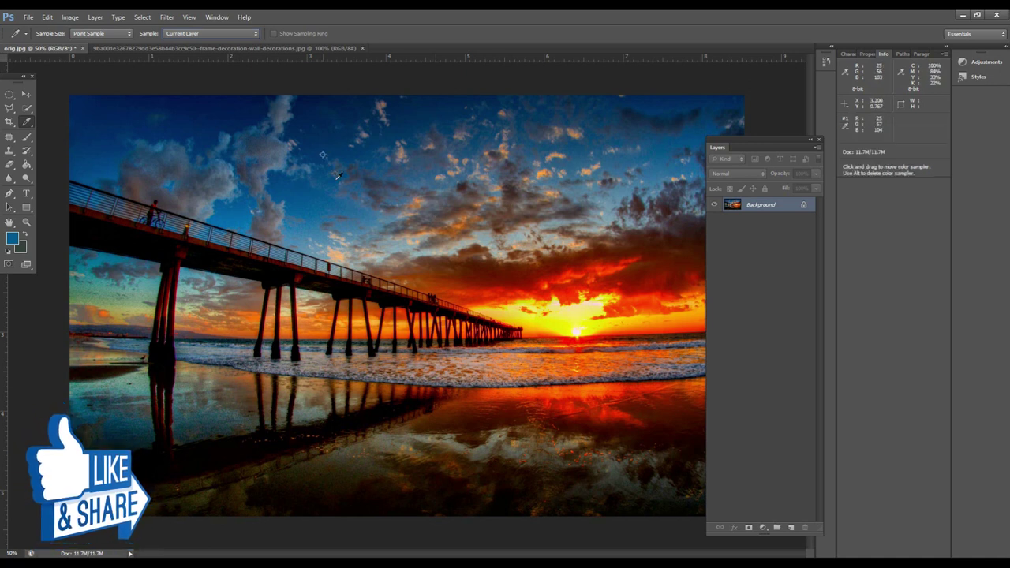
pyautogui.click(511, 315)
pyautogui.click(314, 339)
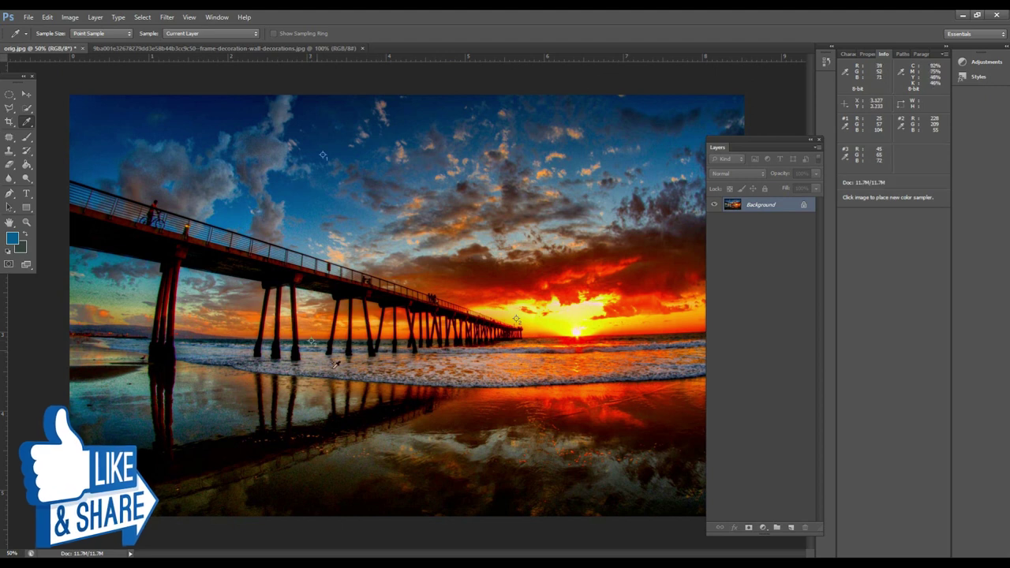
pyautogui.click(516, 451)
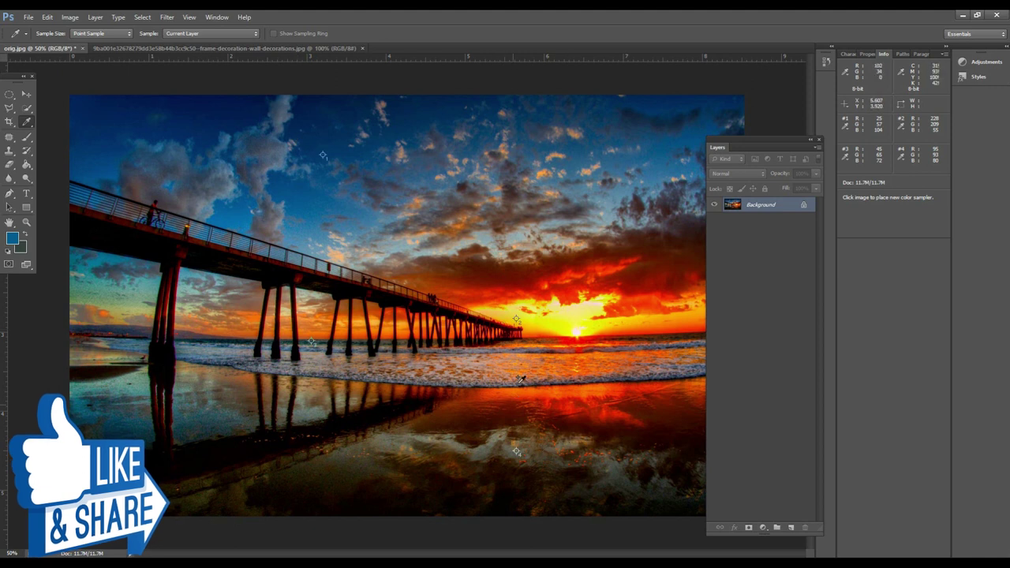
# Try a fifth sampler, dismiss the four-sampler limit warning, and restore down Photoshop's window
pyautogui.click(640, 277)
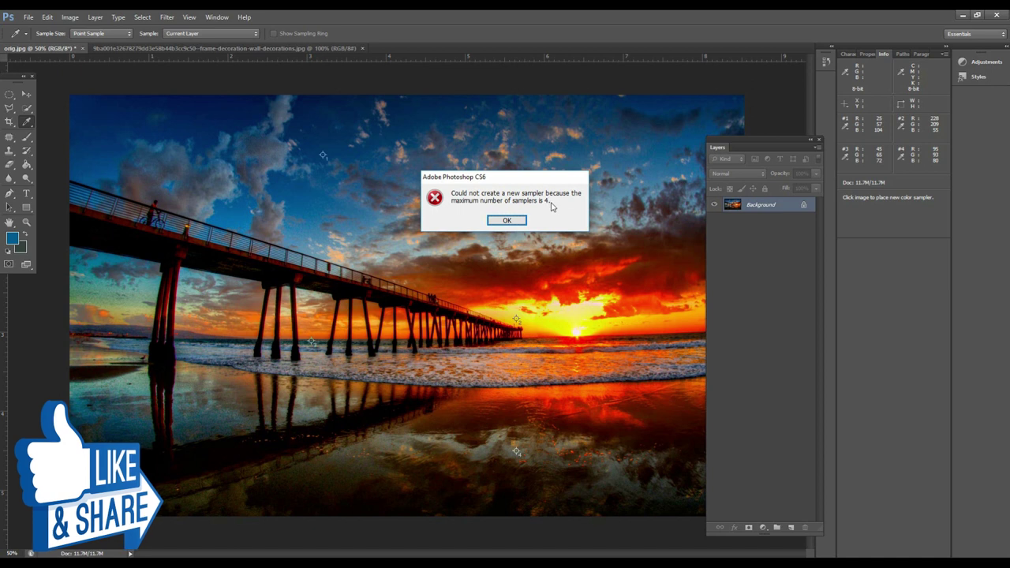
pyautogui.click(522, 223)
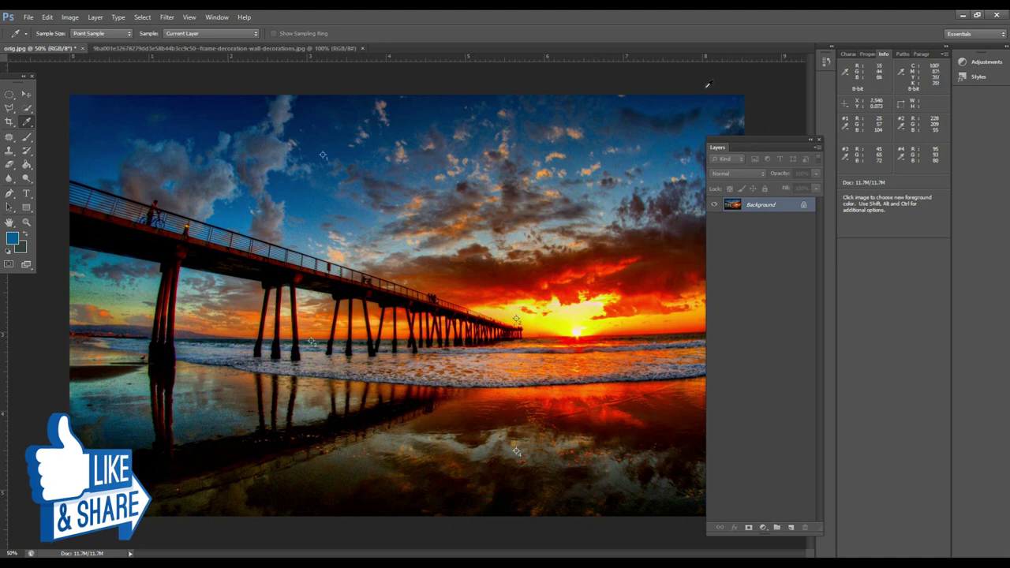
pyautogui.click(977, 14)
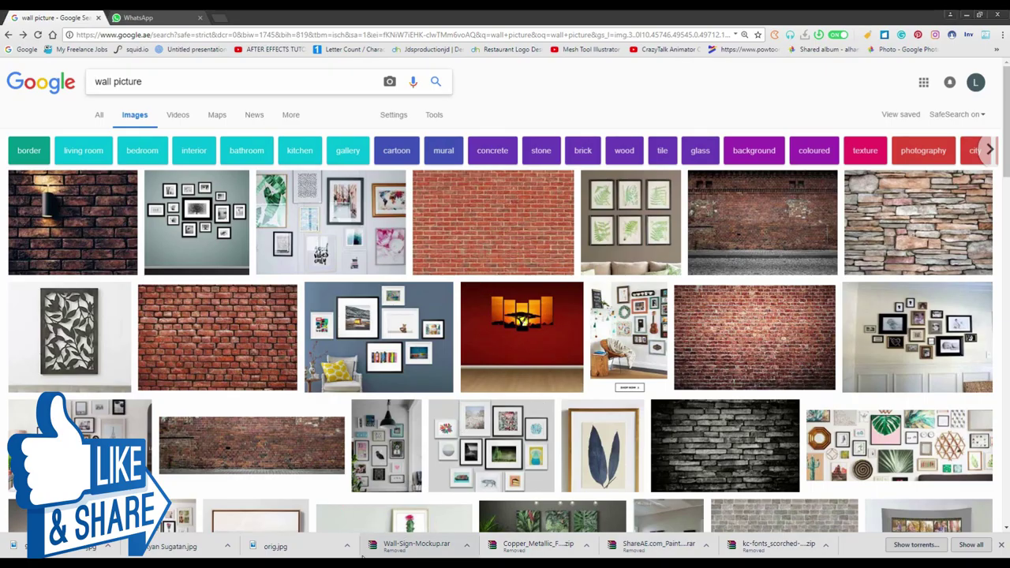
pyautogui.hotkey('alt', 'Tab')
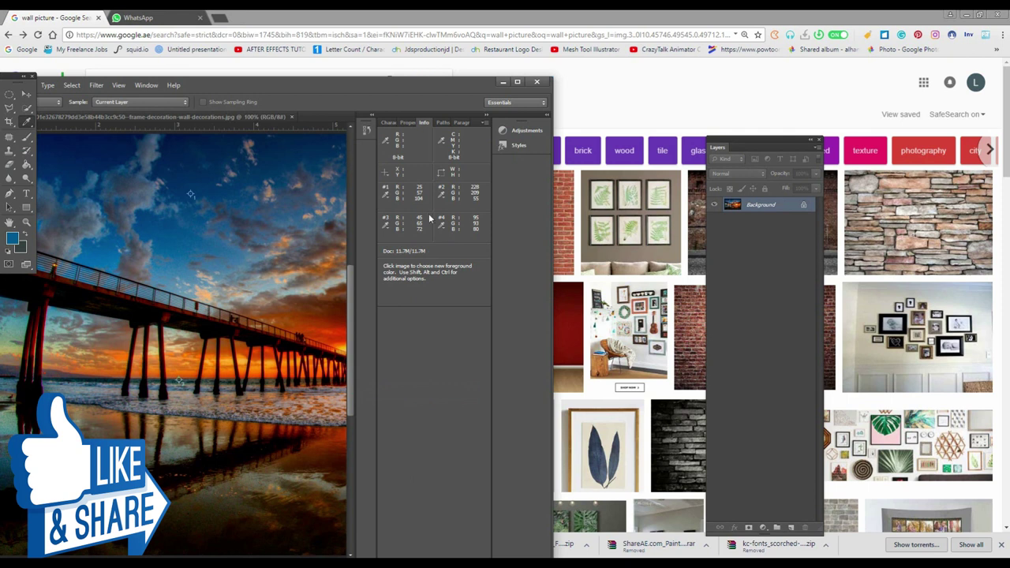
pyautogui.scroll(-1, 646, 304)
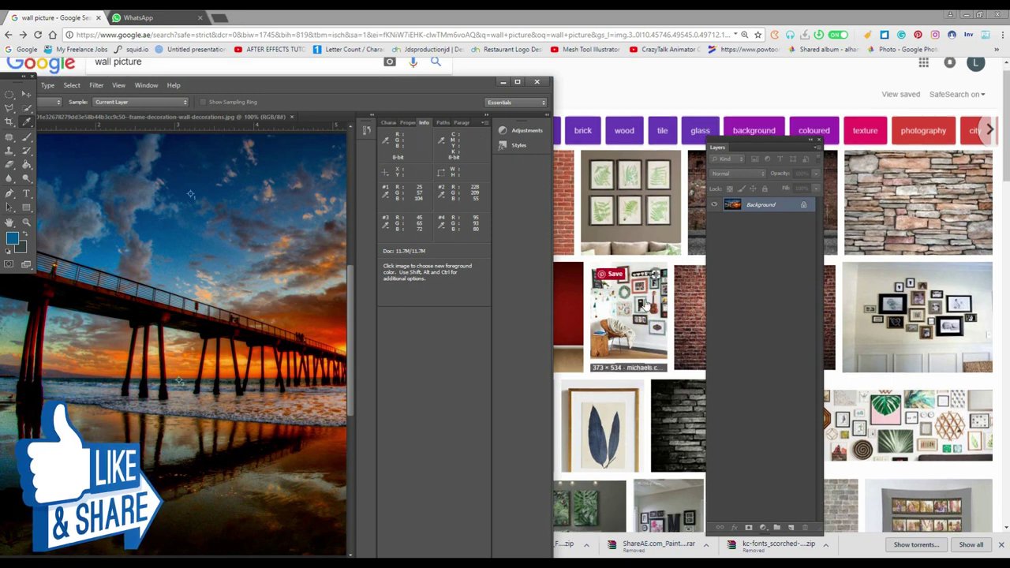
pyautogui.scroll(-2, 645, 304)
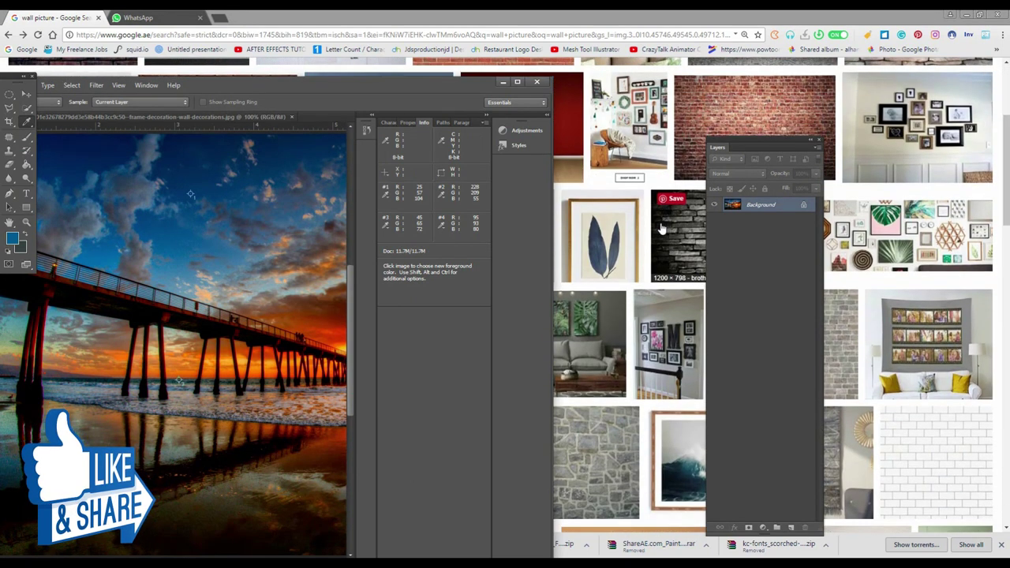
pyautogui.scroll(2, 662, 229)
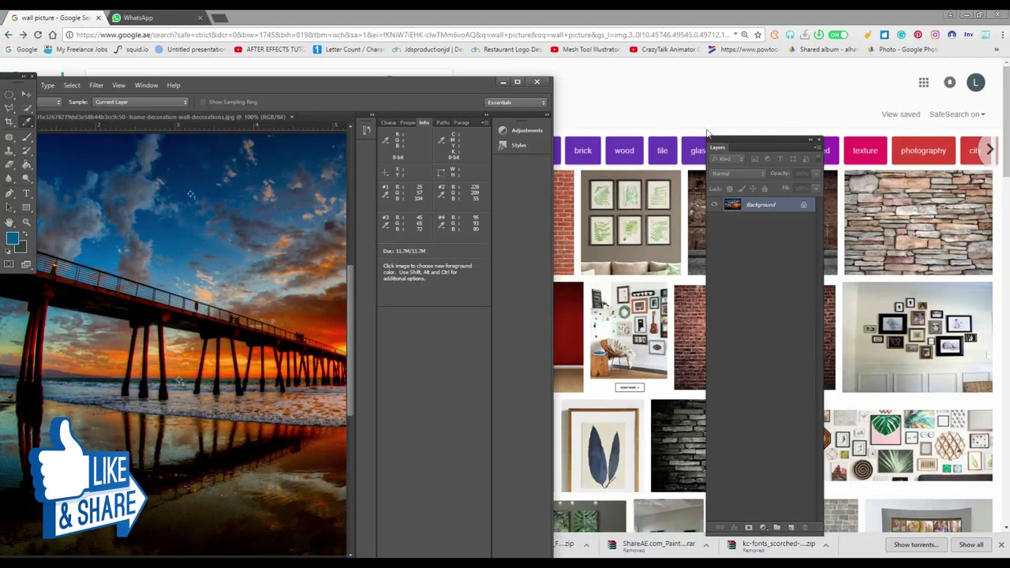
pyautogui.scroll(-2, 607, 222)
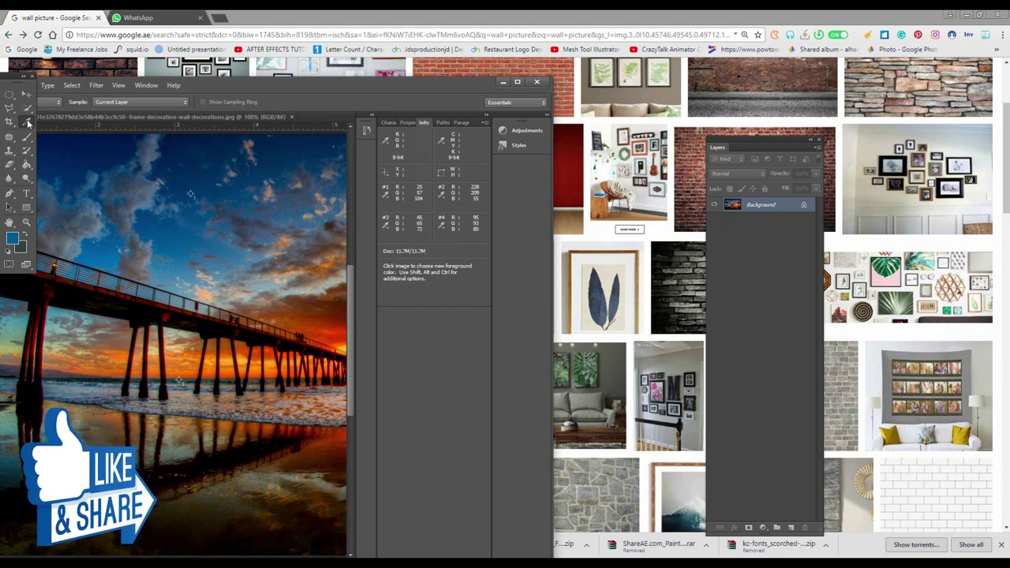
pyautogui.press('alt')
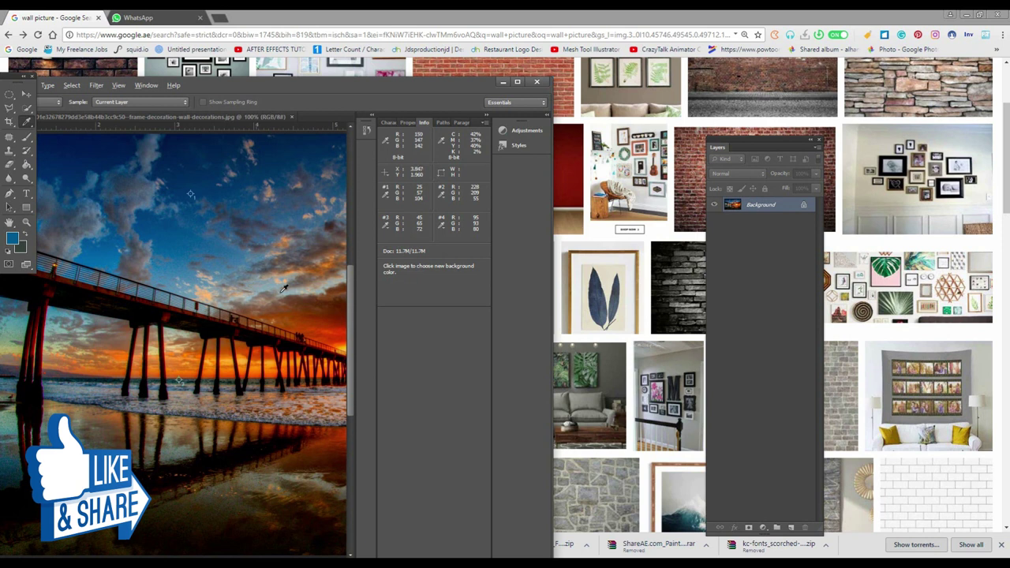
# Sample background colours from the canvas and the browser's blue, red and grey-tan images
pyautogui.keyDown('alt'); pyautogui.click(224, 301); pyautogui.keyUp('alt')
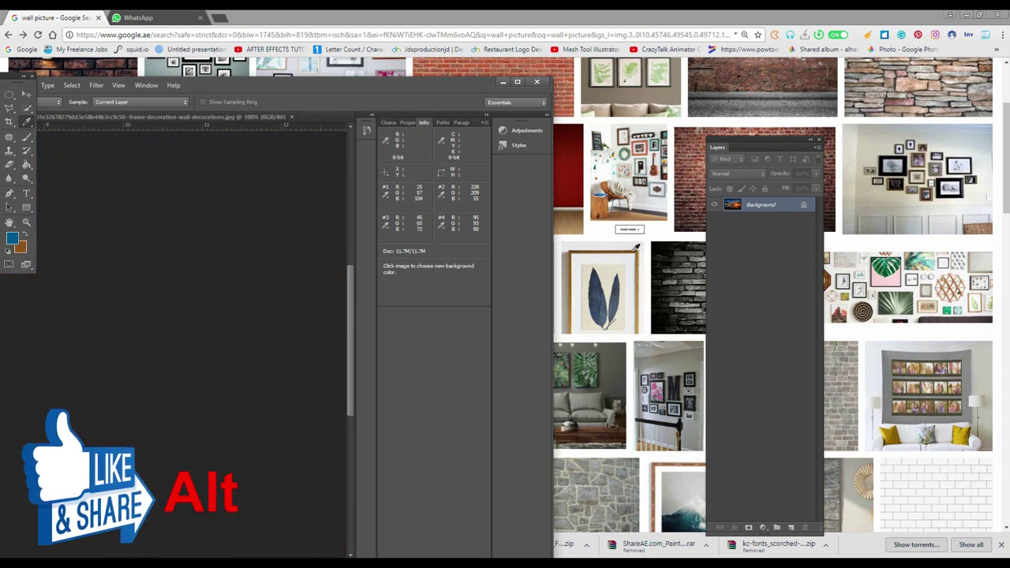
pyautogui.moveTo(620, 271); pyautogui.dragTo(609, 330)
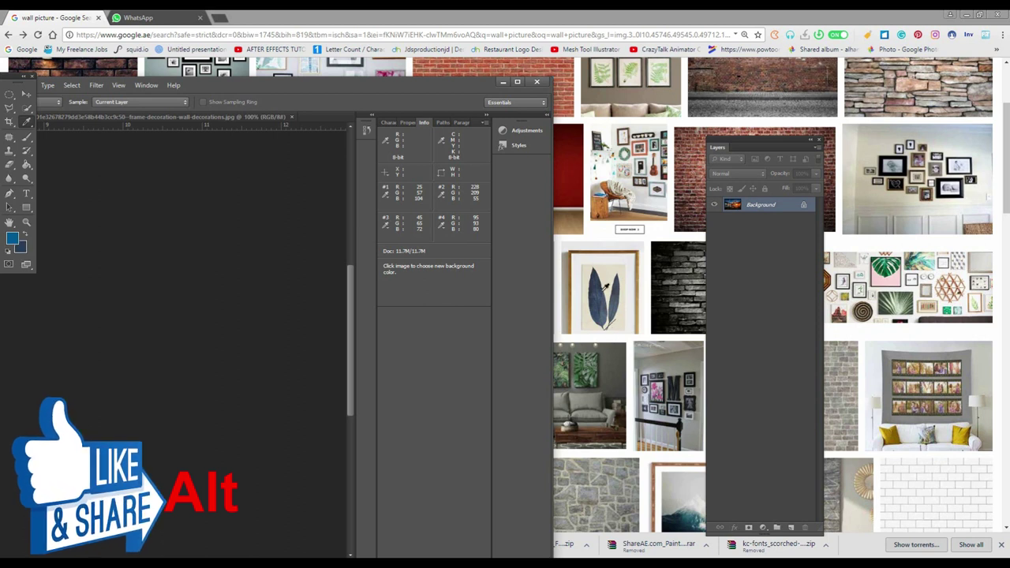
pyautogui.moveTo(609, 330)
pyautogui.mouseDown()
pyautogui.moveTo(580, 185)
pyautogui.moveTo(567, 235)
pyautogui.moveTo(584, 309)
pyautogui.moveTo(620, 278)
pyautogui.moveTo(618, 374)
pyautogui.mouseUp()
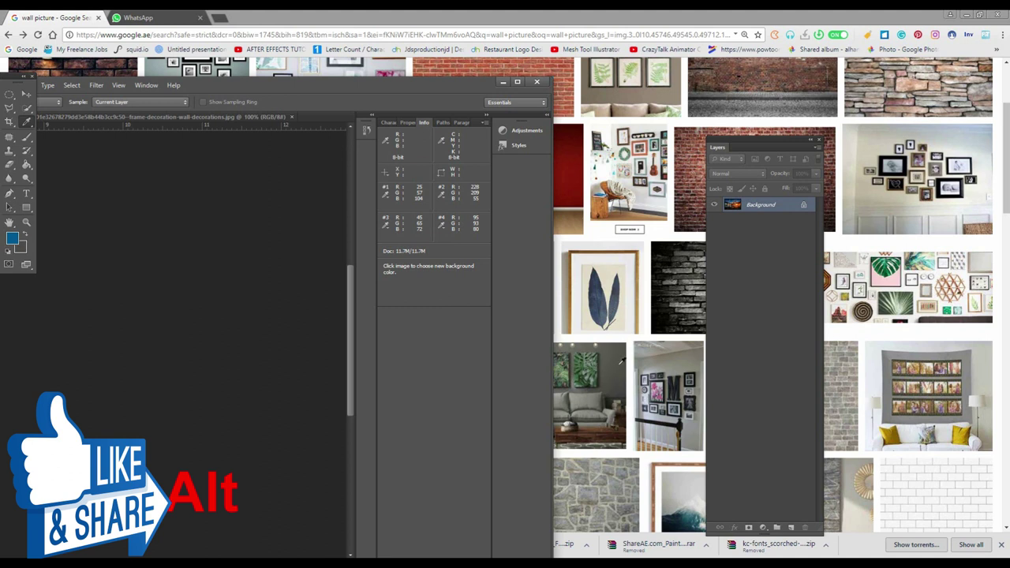
pyautogui.moveTo(622, 360); pyautogui.dragTo(687, 364)
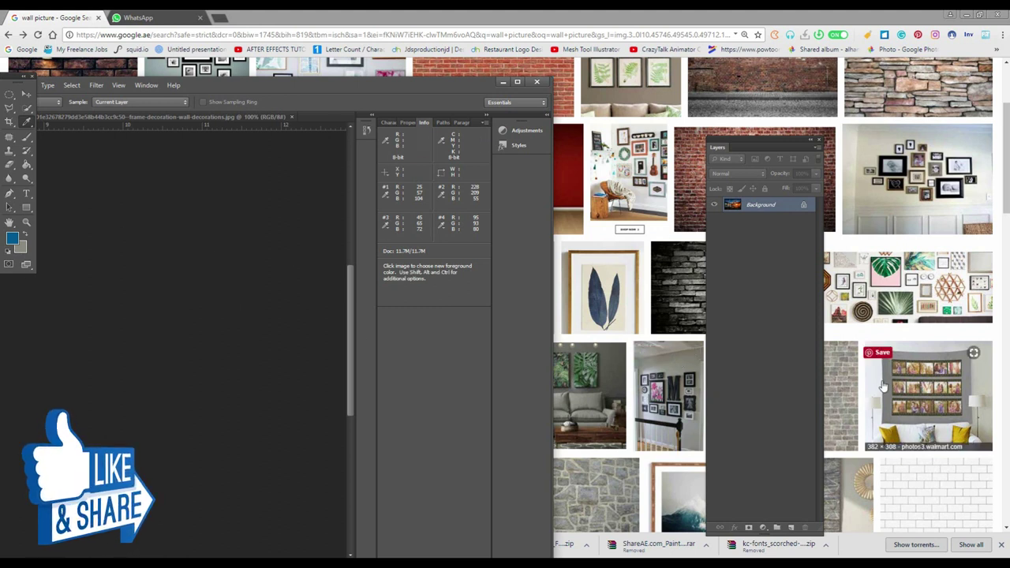
# Move the Photoshop window lower and right over the browser, toggling Alt background sampling
pyautogui.scroll(-3, 631, 276)
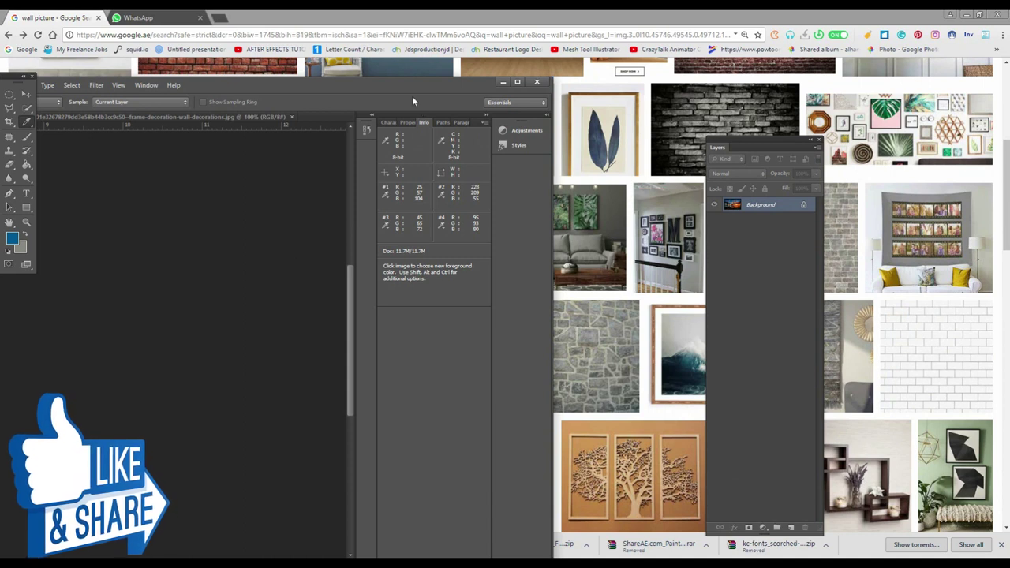
pyautogui.moveTo(354, 86)
pyautogui.mouseDown()
pyautogui.moveTo(466, 120)
pyautogui.moveTo(499, 306)
pyautogui.mouseUp()
pyautogui.scroll(-2, 331, 190)
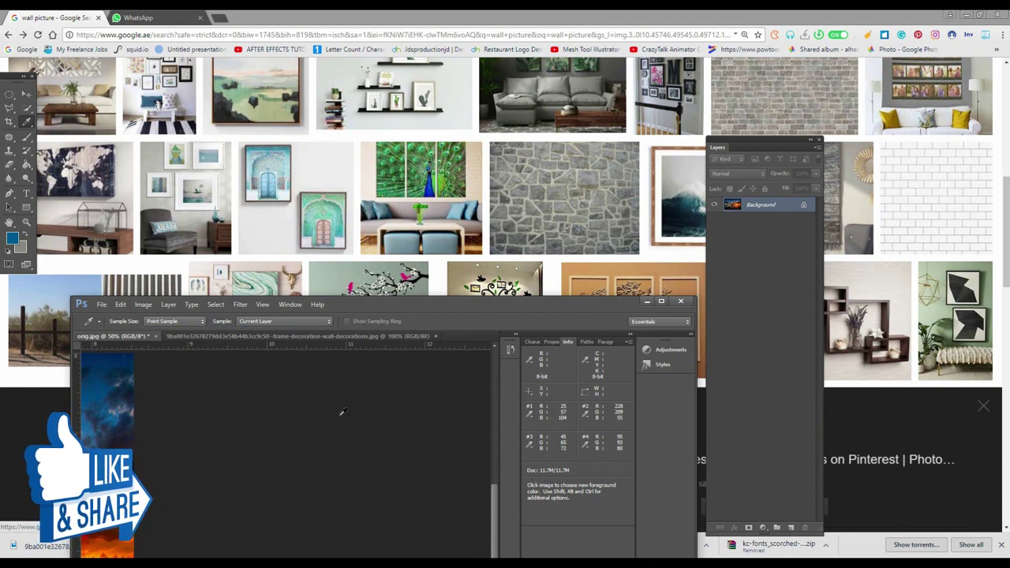
pyautogui.press('alt')
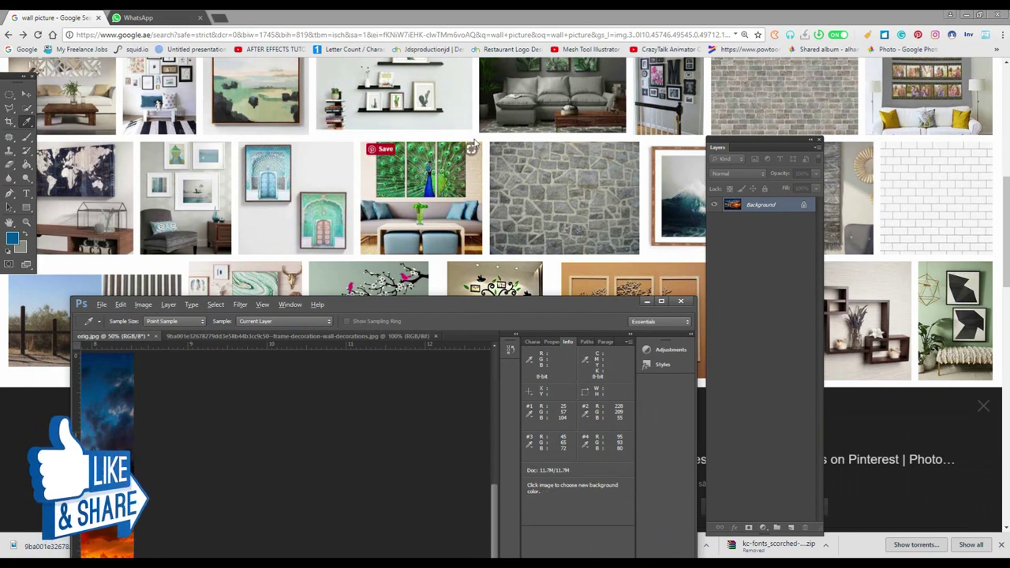
pyautogui.moveTo(421, 197)
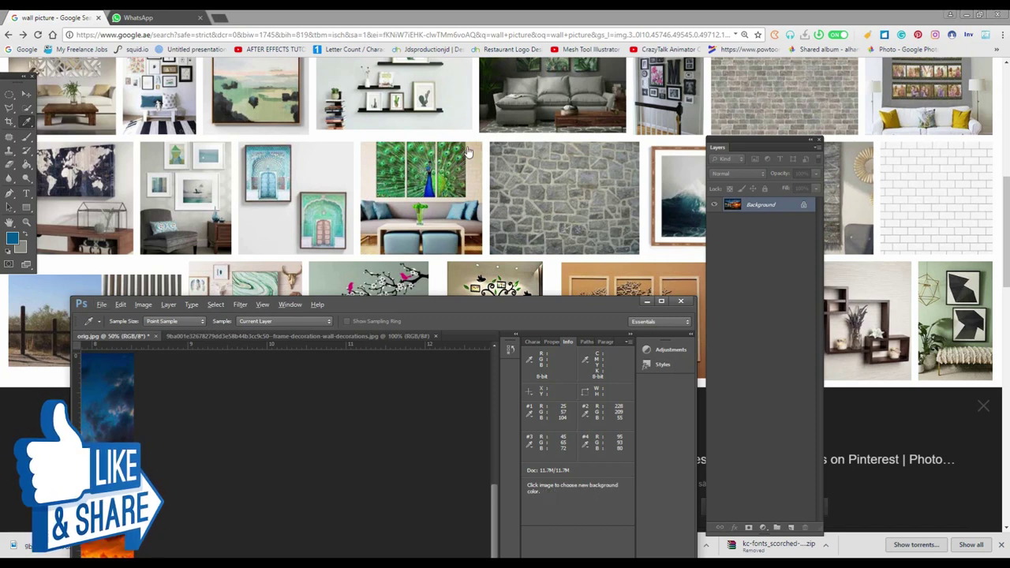
pyautogui.press('alt')
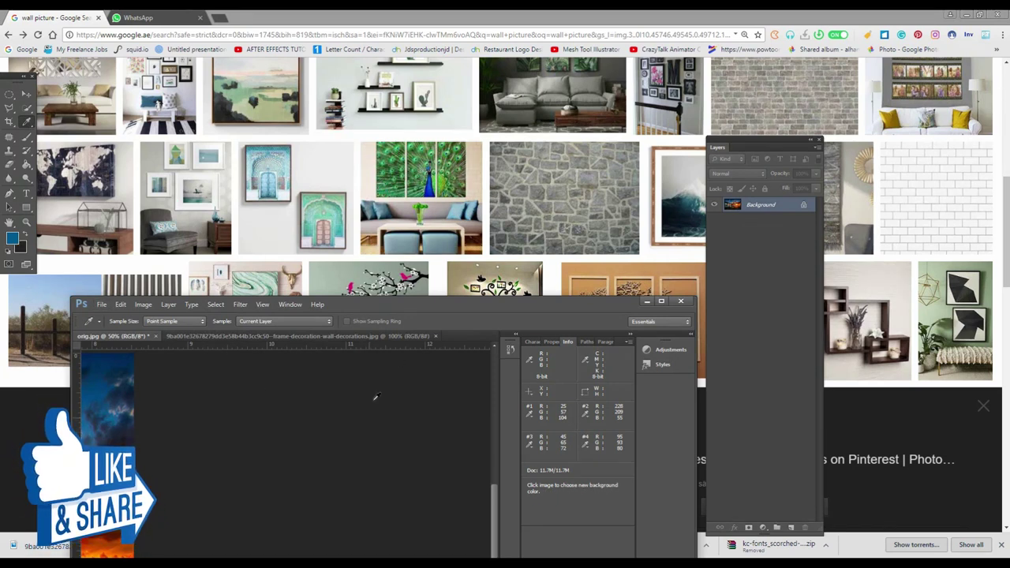
pyautogui.scroll(5, 370, 415)
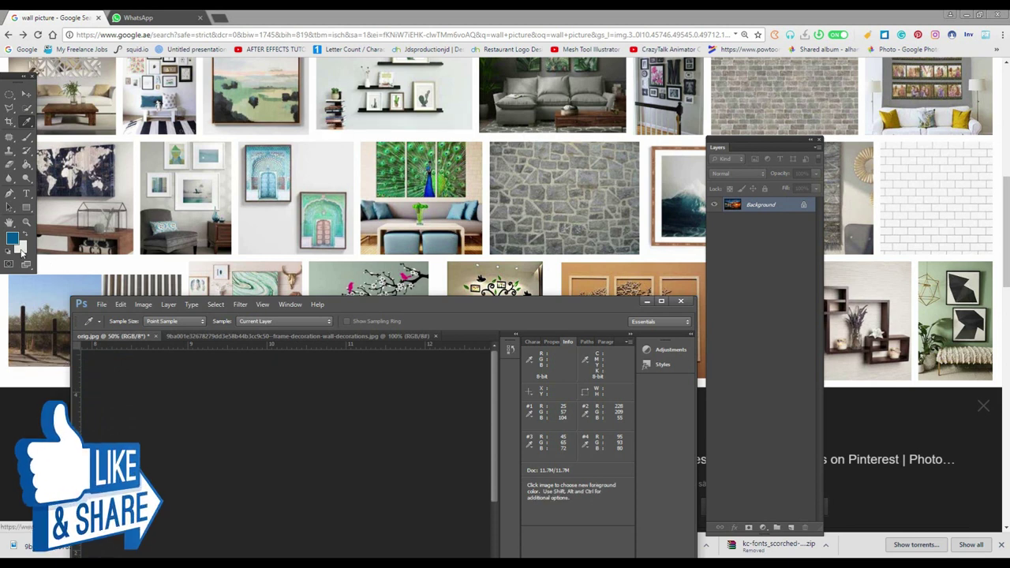
# Check that the foreground colour is blue 2e598e in the Color Picker
pyautogui.click(12, 237)
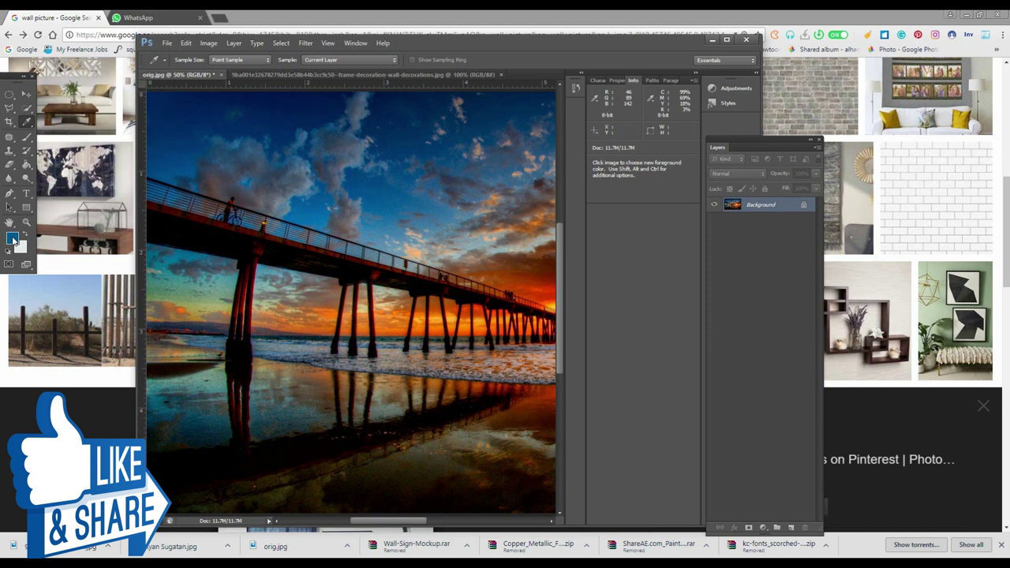
pyautogui.click(12, 237)
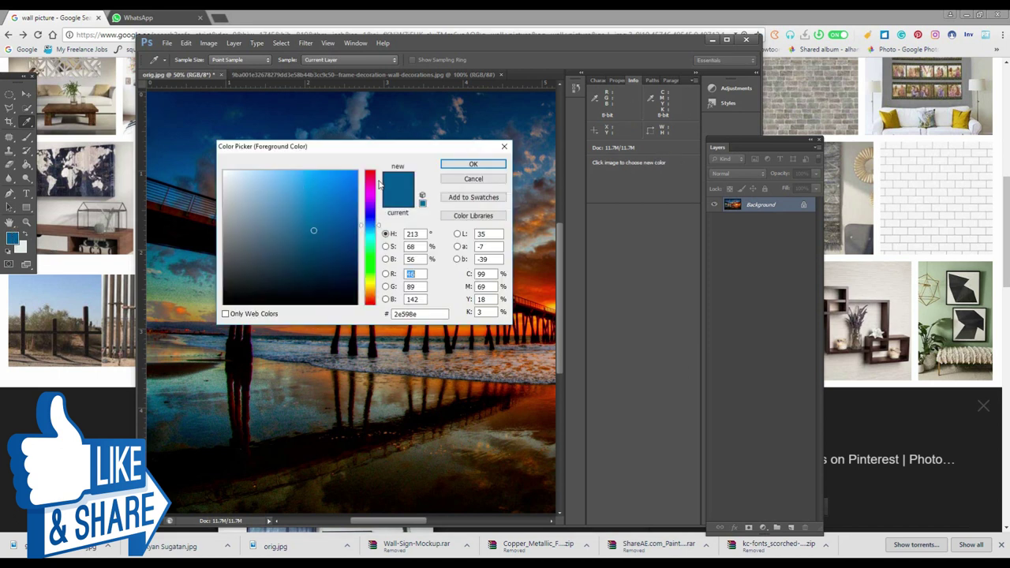
pyautogui.click(472, 164)
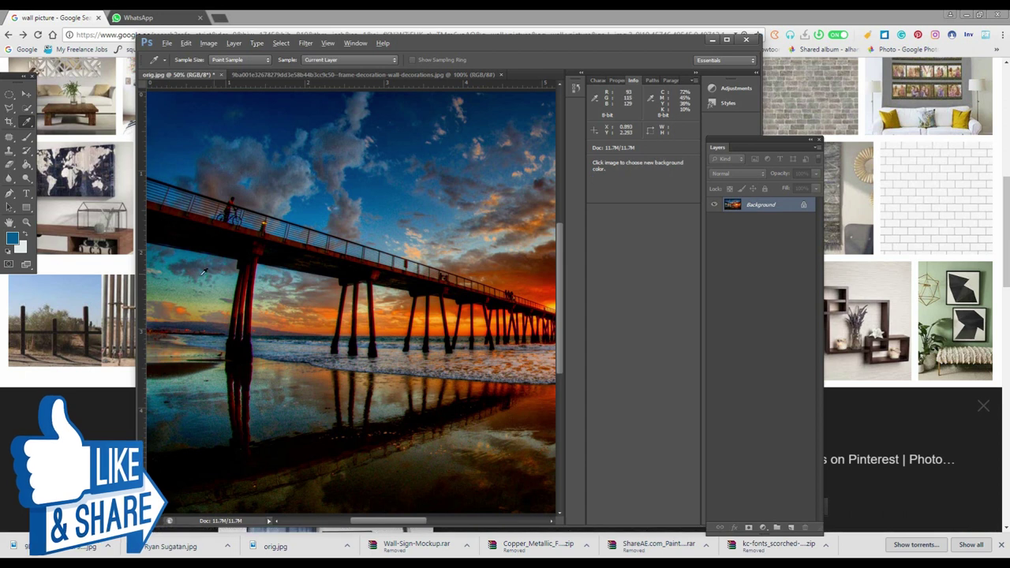
# Sample near-white f7f7f7 from the white brick image as background and verify it
pyautogui.moveTo(215, 271); pyautogui.dragTo(67, 285)
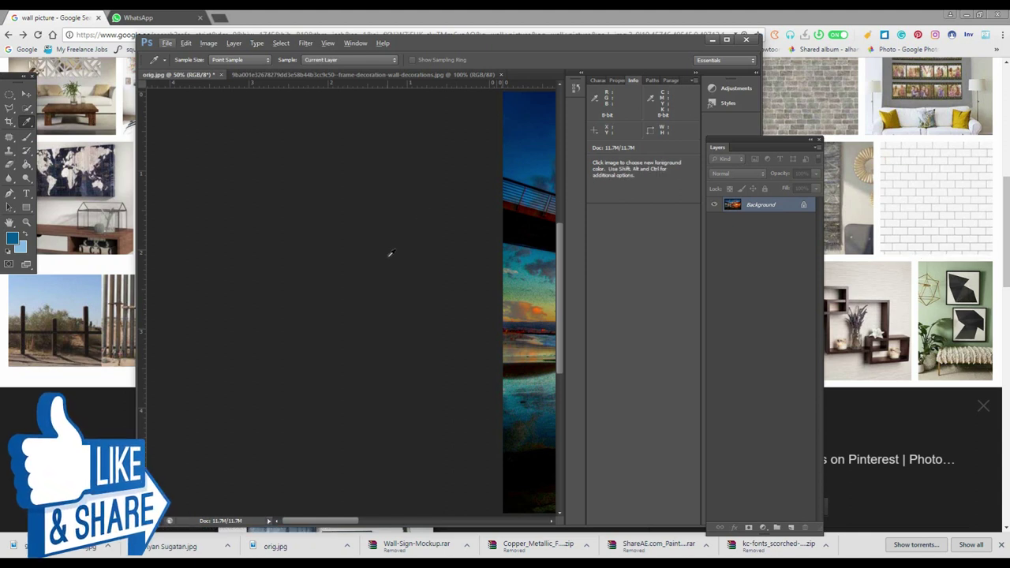
pyautogui.hscroll(10, 394, 261)
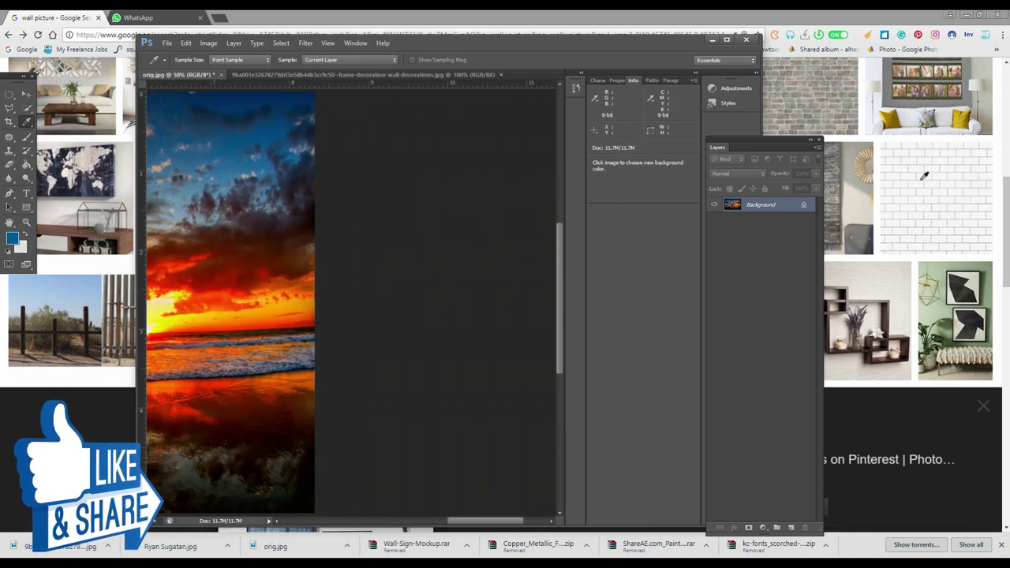
pyautogui.hscroll(3, 925, 175)
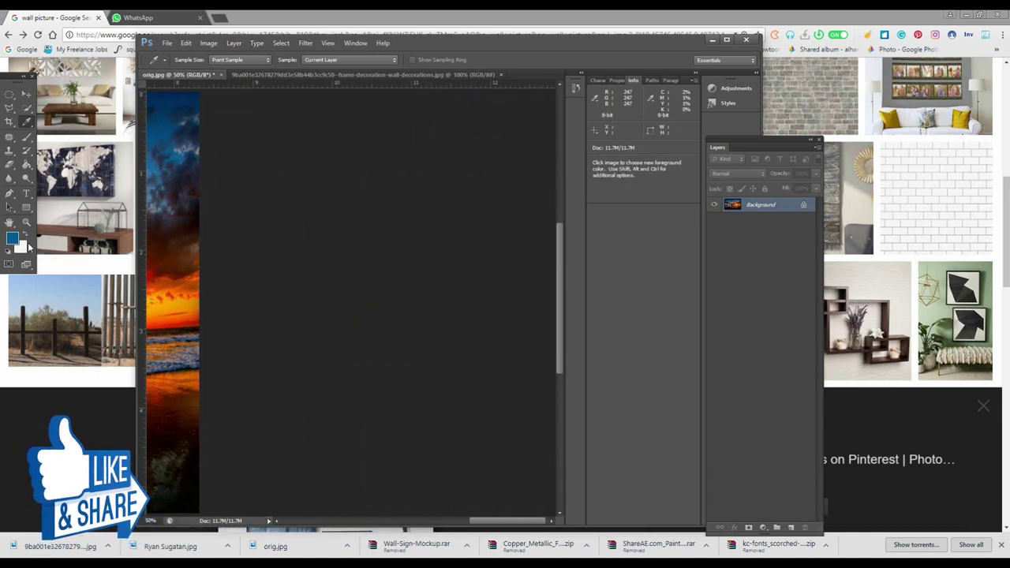
pyautogui.click(21, 248)
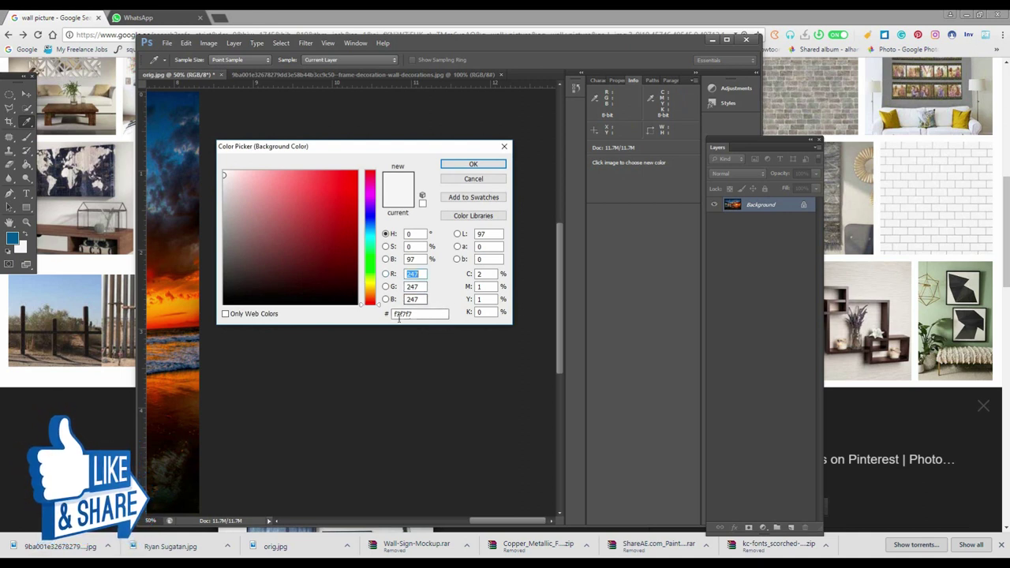
pyautogui.click(505, 148)
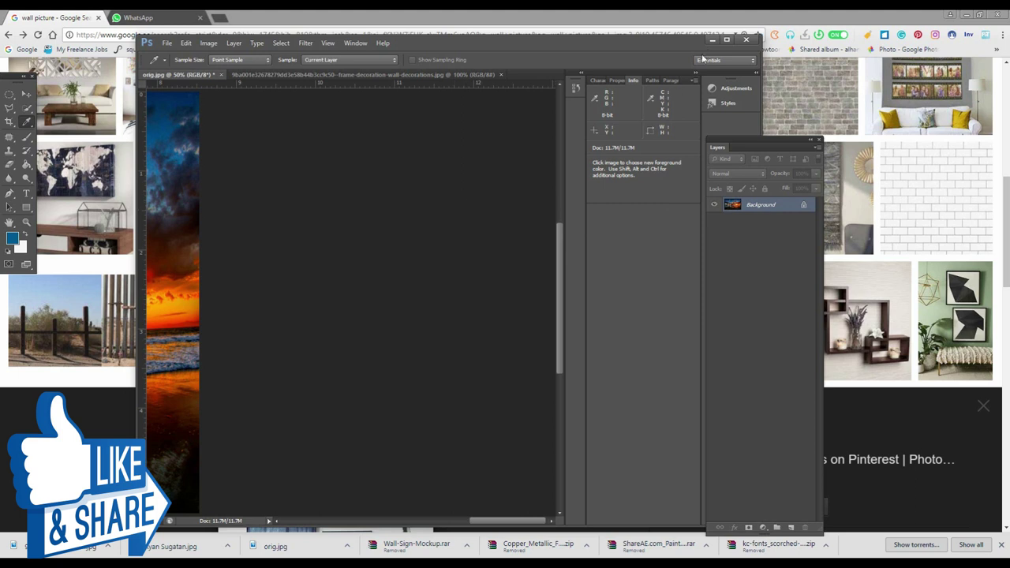
# Maximize Photoshop, then scroll the ARTISTIC MENTOR channel page to its Photoshop uploads
pyautogui.click(727, 39)
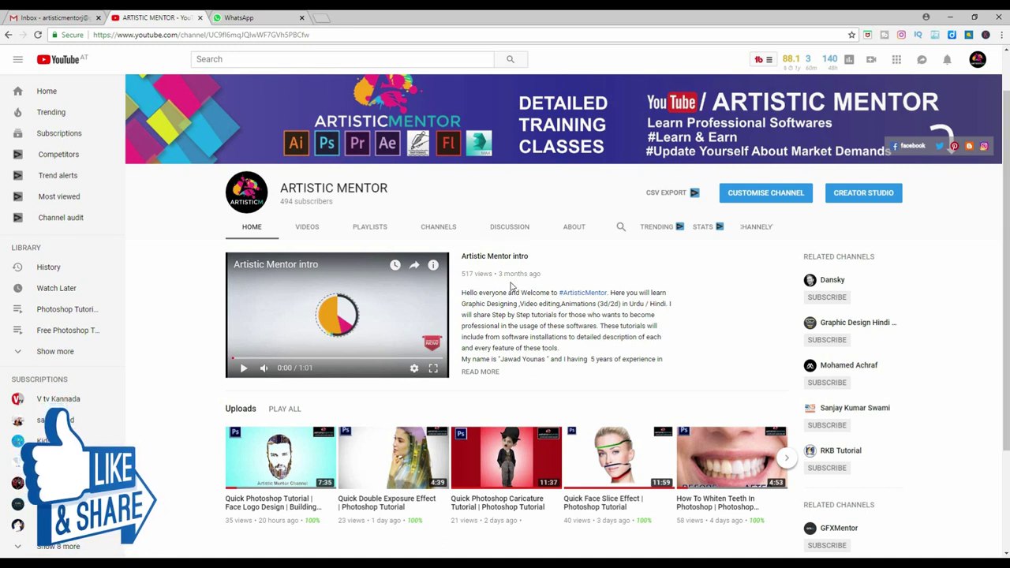
pyautogui.scroll(-3, 503, 304)
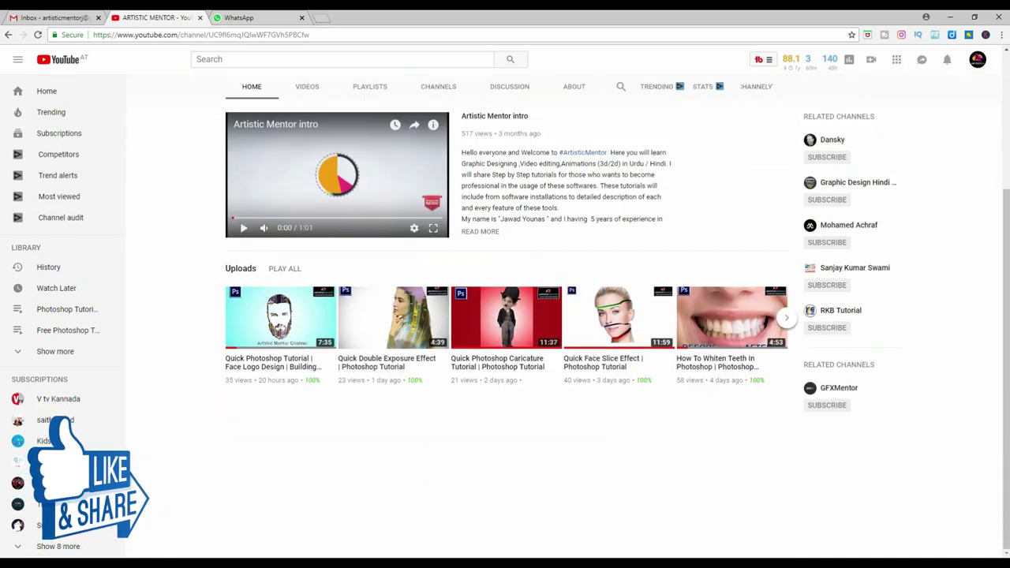